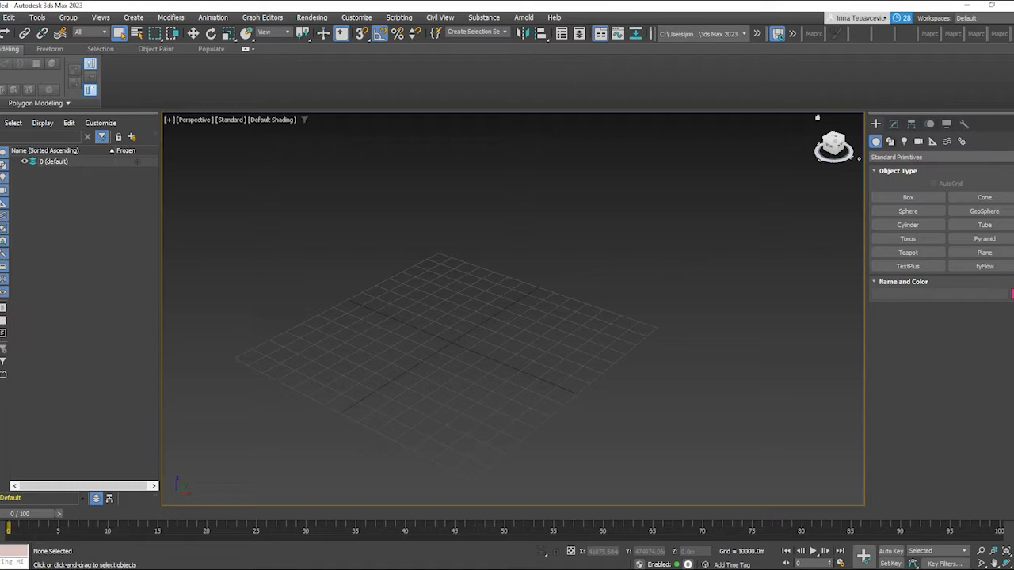
- Create a box on the grid about 17827 m long, 71339 m wide and 39619 m high
{"action": "left_click", "coordinate": [907, 198]}
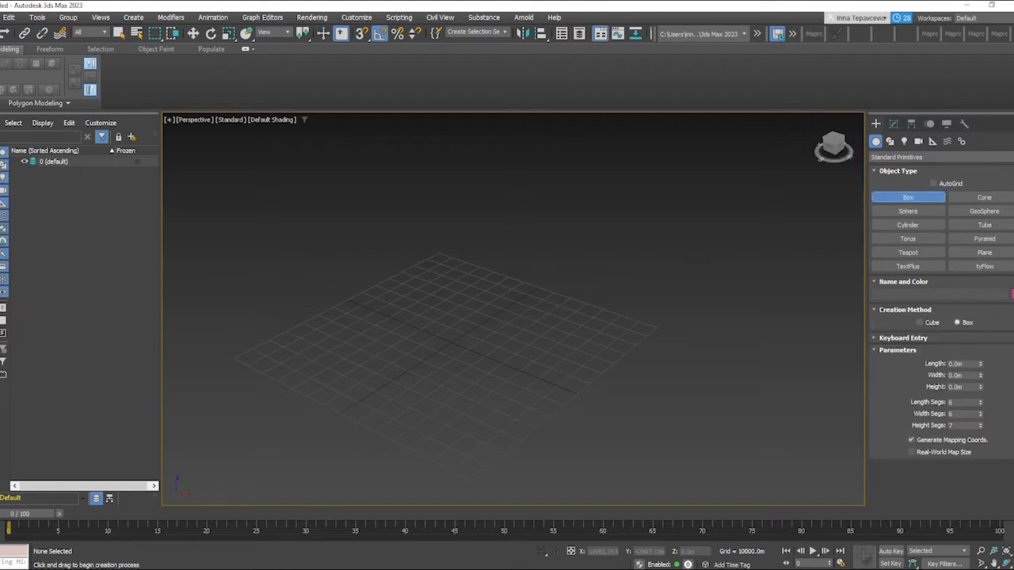
{"action": "left_click_drag", "start_coordinate": [404, 313], "coordinate": [494, 376]}
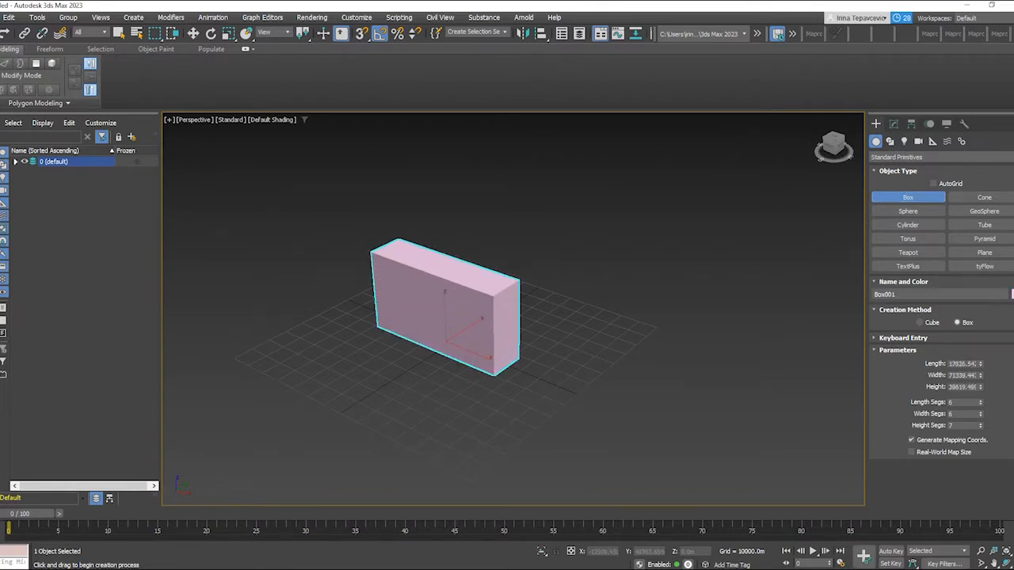
{"action": "scroll", "coordinate": [485, 309], "scroll_direction": "up", "scroll_amount": 4}
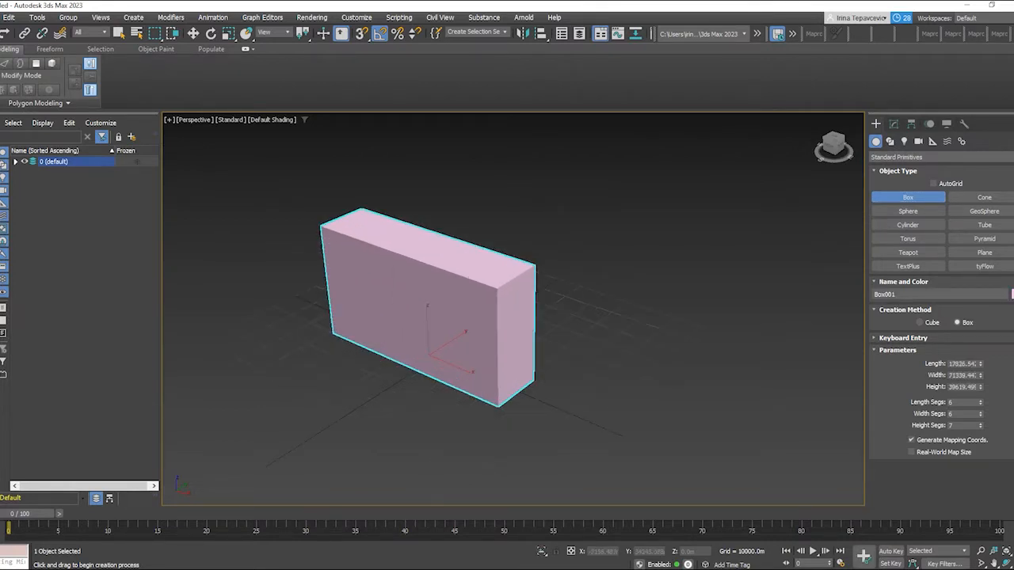
{"action": "right_click", "coordinate": [485, 309]}
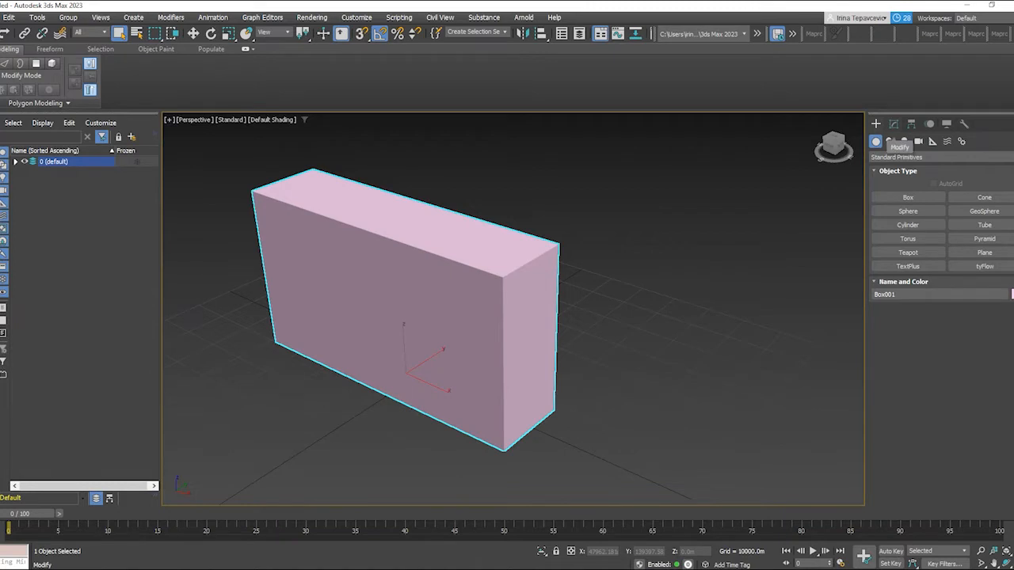
- Set the box's length and width segments to 5 and display edged faces in the viewport
{"action": "left_click", "coordinate": [894, 124]}
{"action": "double_click", "coordinate": [957, 310]}
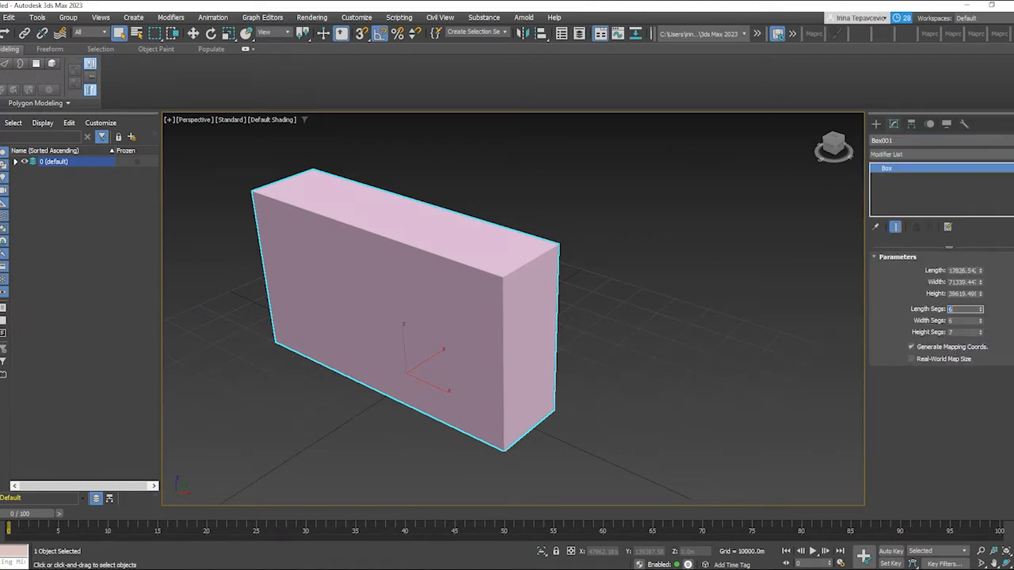
{"action": "key", "text": "Tab"}
{"action": "key", "text": "Tab"}
{"action": "left_click", "coordinate": [957, 310]}
{"action": "key", "text": "ctrl+d"}
{"action": "key", "text": "F4"}
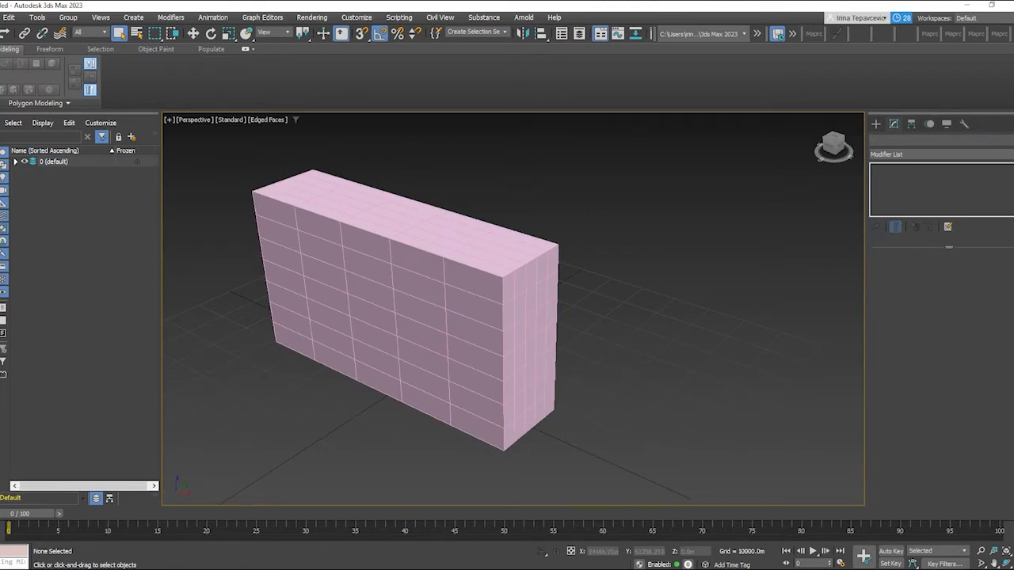
- Convert the box to an Editable Poly
{"action": "left_click", "coordinate": [403, 324]}
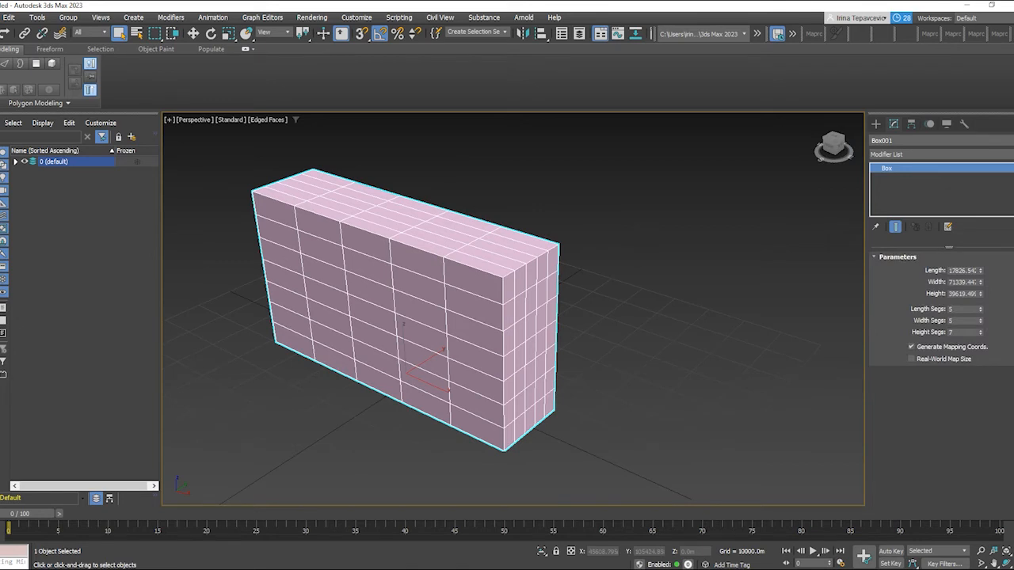
{"action": "right_click", "coordinate": [459, 332]}
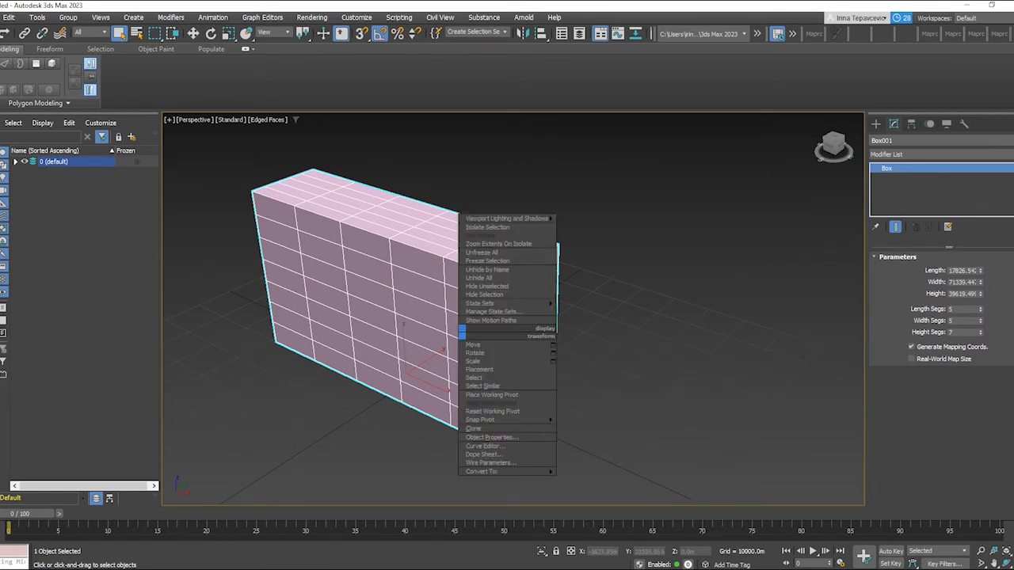
{"action": "mouse_move", "coordinate": [499, 420]}
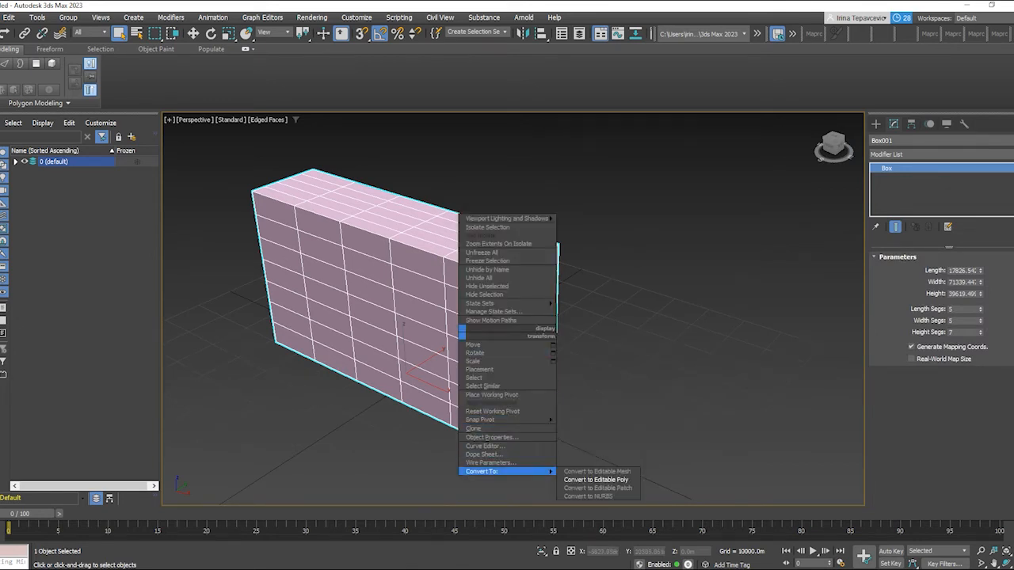
{"action": "mouse_move", "coordinate": [482, 471]}
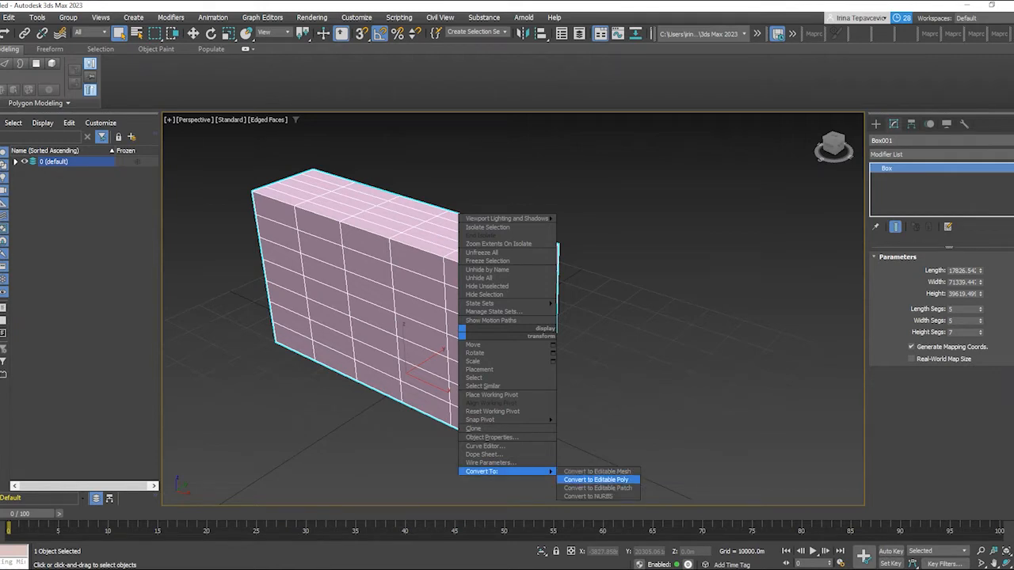
{"action": "left_click", "coordinate": [595, 479]}
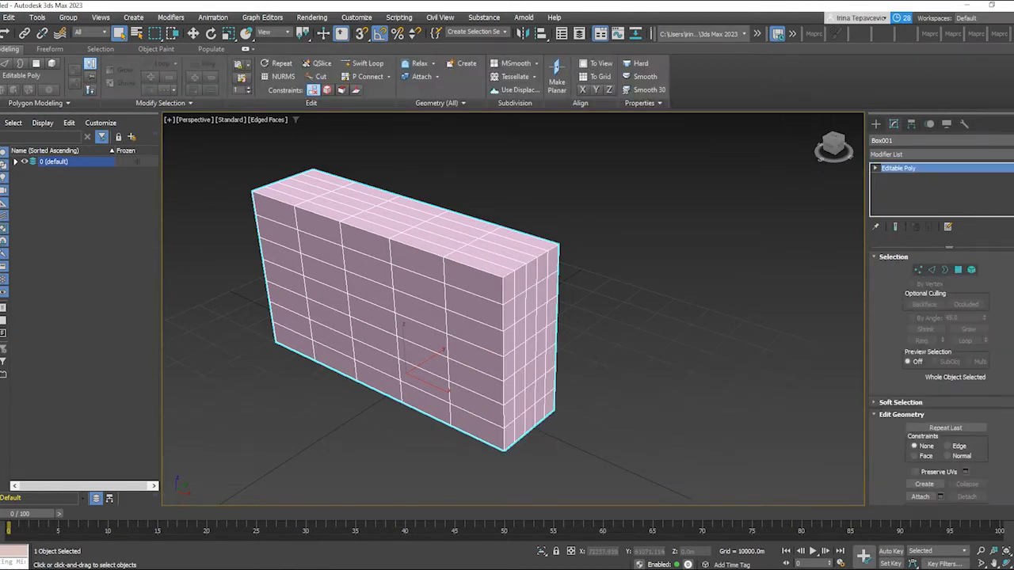
- At polygon level, in a four-view layout, select all side-wall polygons of the box except the bottom row
{"action": "left_click", "coordinate": [958, 270]}
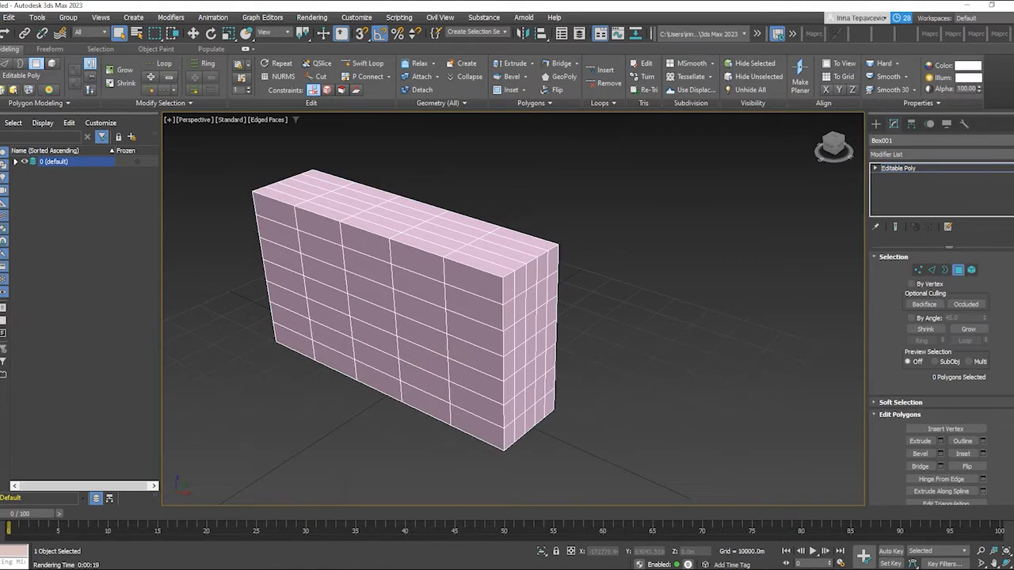
{"action": "key", "text": "w"}
{"action": "key", "text": "alt+w"}
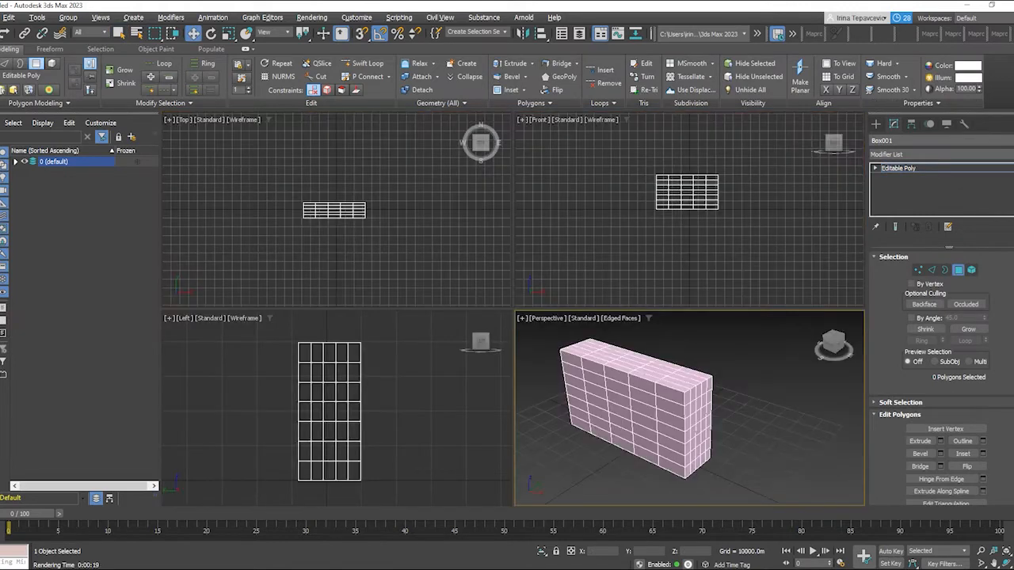
{"action": "left_click_drag", "start_coordinate": [274, 346], "coordinate": [230, 348]}
{"action": "left_click", "coordinate": [410, 457]}
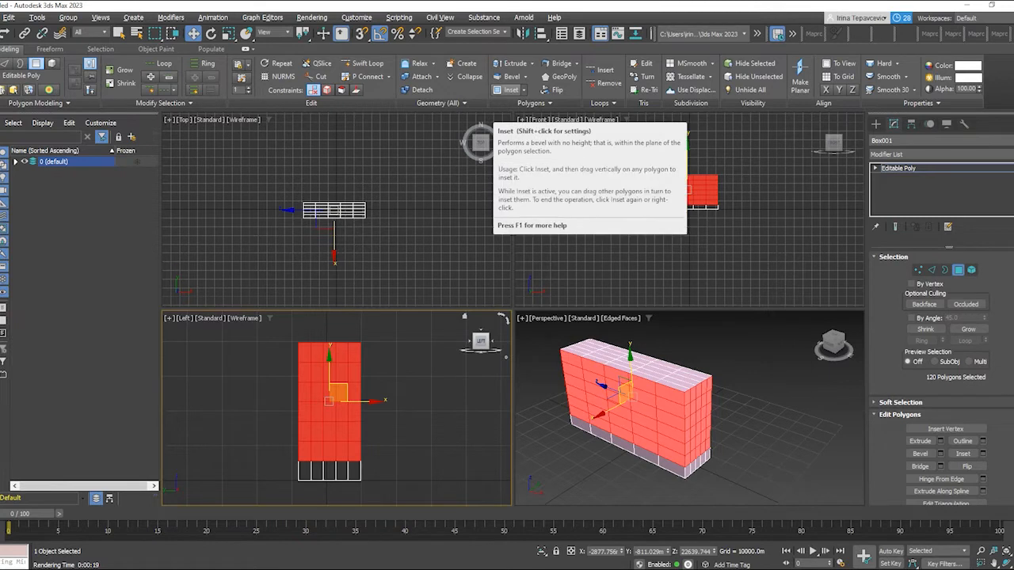
- Inset the selected wall polygons individually, using By Polygon, by about 525 m
{"action": "left_click", "coordinate": [511, 90], "text": "shift"}
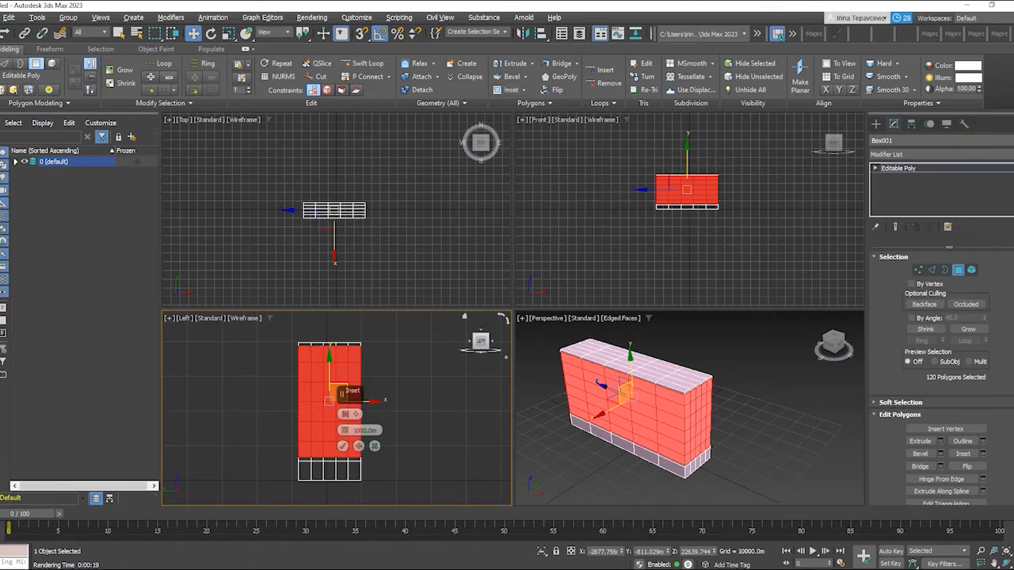
{"action": "scroll", "coordinate": [646, 421], "scroll_direction": "up", "scroll_amount": 3}
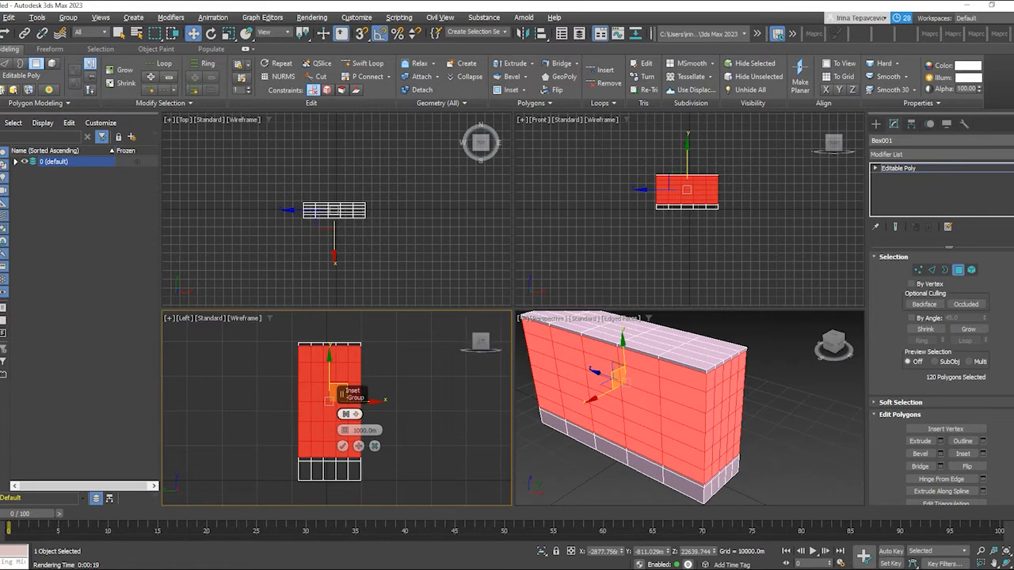
{"action": "left_click", "coordinate": [346, 415]}
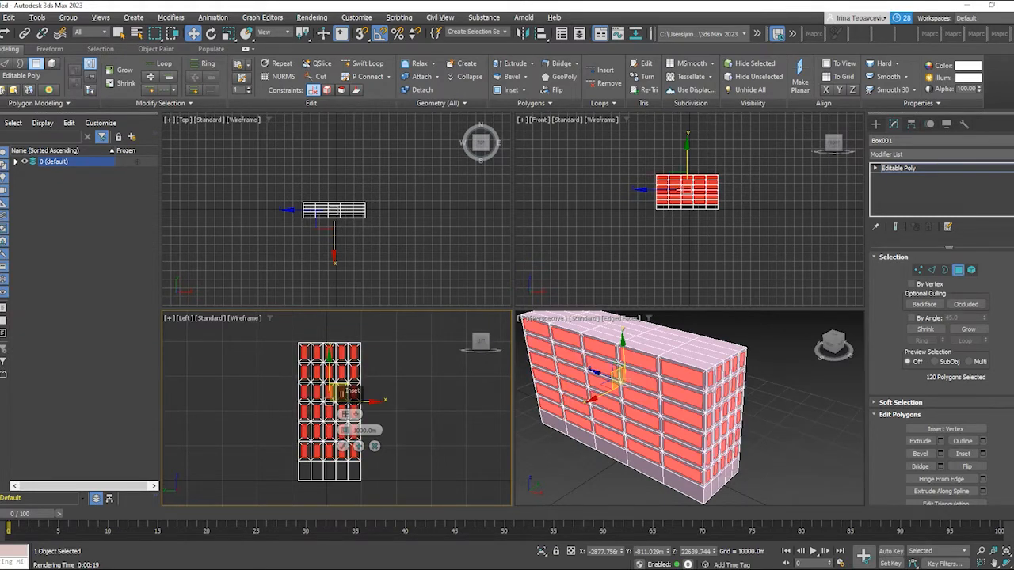
{"action": "right_click", "coordinate": [345, 431]}
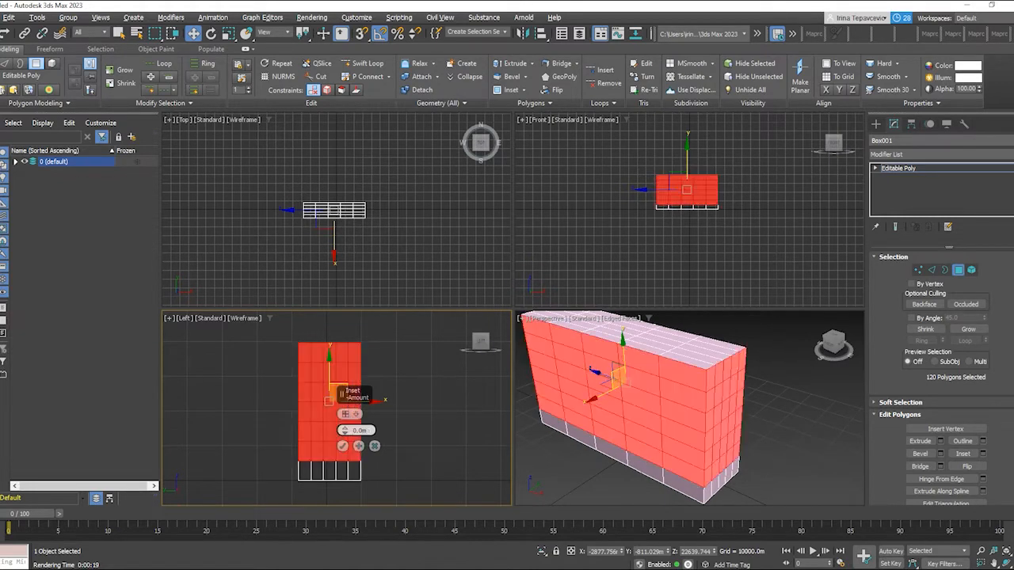
{"action": "left_click_drag", "start_coordinate": [344, 431], "coordinate": [345, 402]}
{"action": "scroll", "coordinate": [699, 342], "scroll_direction": "up", "scroll_amount": 5}
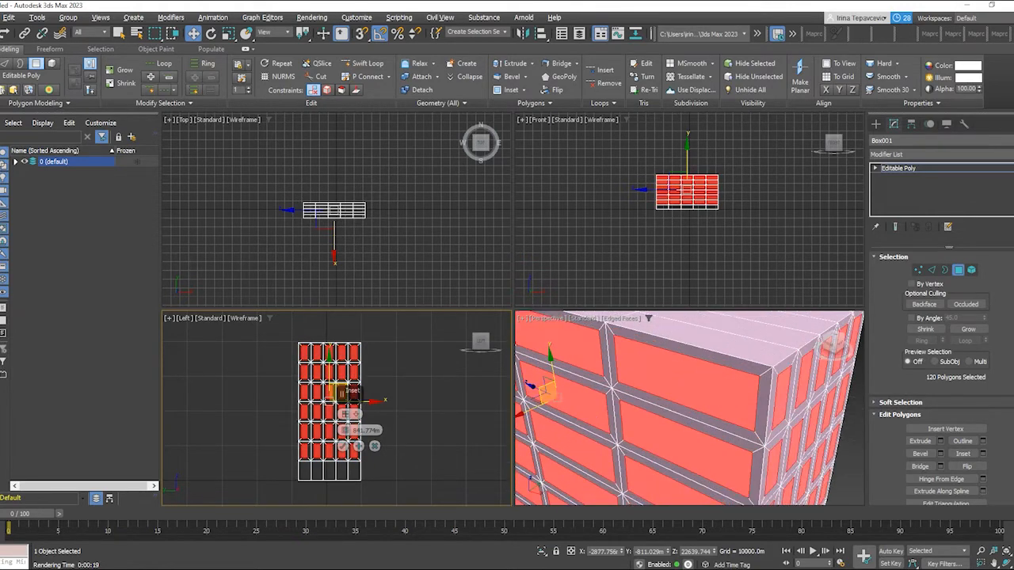
{"action": "mouse_move", "coordinate": [344, 431]}
{"action": "left_mouse_down"}
{"action": "mouse_move", "coordinate": [344, 390]}
{"action": "mouse_move", "coordinate": [344, 420]}
{"action": "left_mouse_up"}
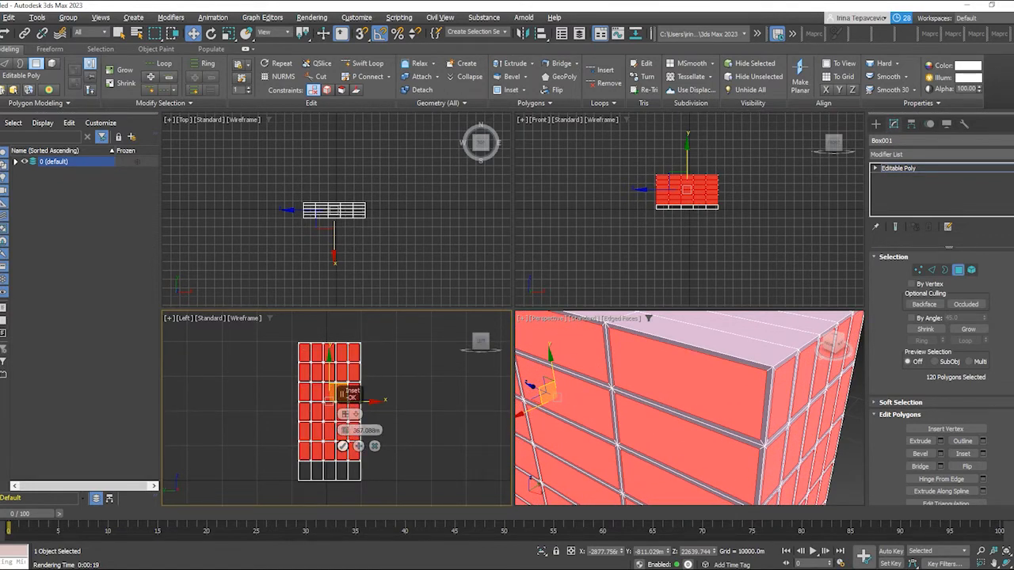
{"action": "left_click_drag", "start_coordinate": [345, 431], "coordinate": [345, 431]}
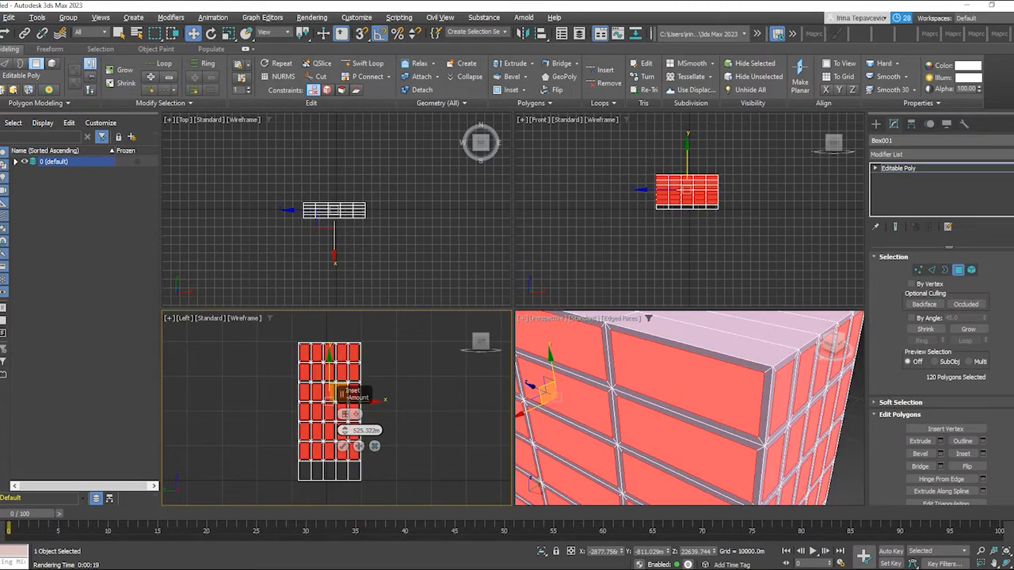
{"action": "left_click", "coordinate": [343, 446]}
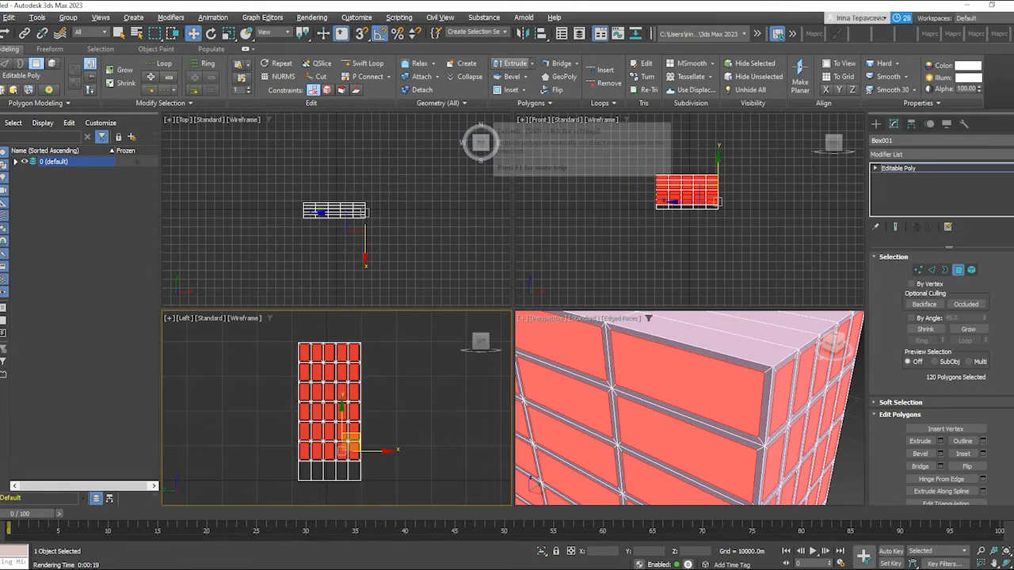
- Extrude the inset wall polygons inward by about 461 m to form recessed windows
{"action": "left_click", "coordinate": [511, 64], "text": "shift"}
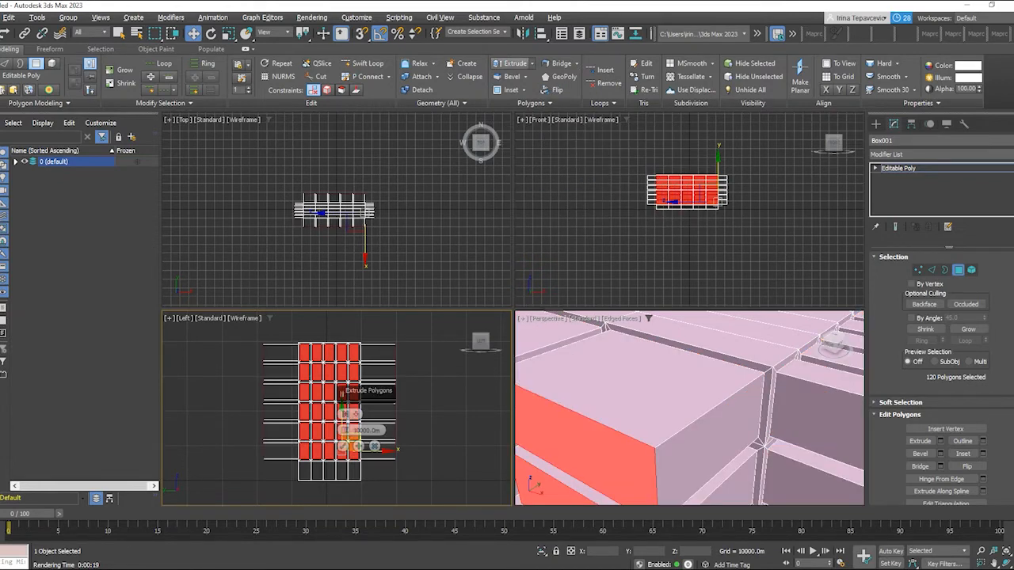
{"action": "scroll", "coordinate": [673, 403], "scroll_direction": "down", "scroll_amount": 4}
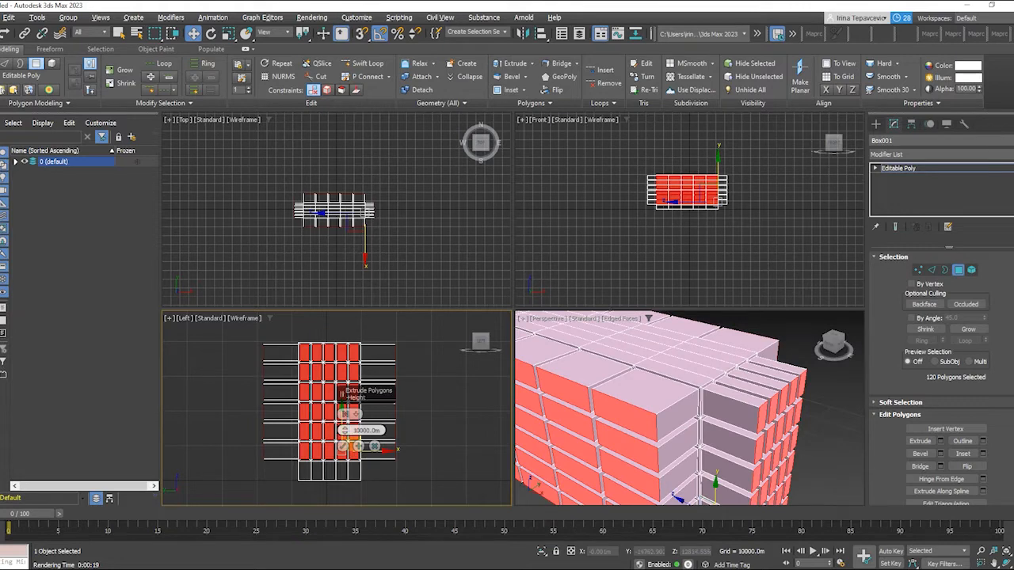
{"action": "left_click_drag", "start_coordinate": [344, 431], "coordinate": [345, 477]}
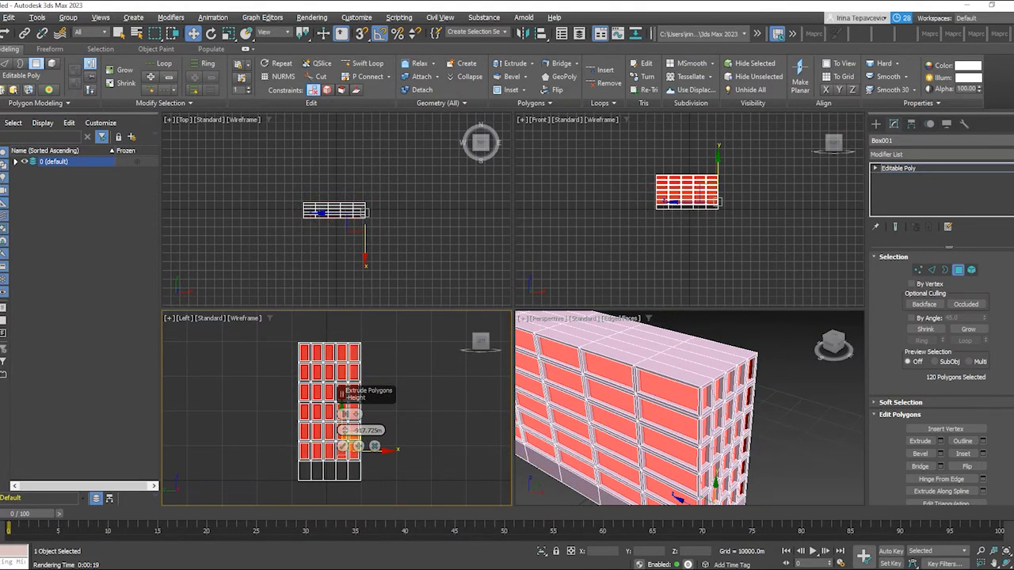
{"action": "scroll", "coordinate": [715, 383], "scroll_direction": "up", "scroll_amount": 4}
{"action": "middle_click_drag", "start_coordinate": [715, 382], "coordinate": [711, 400], "text": "alt"}
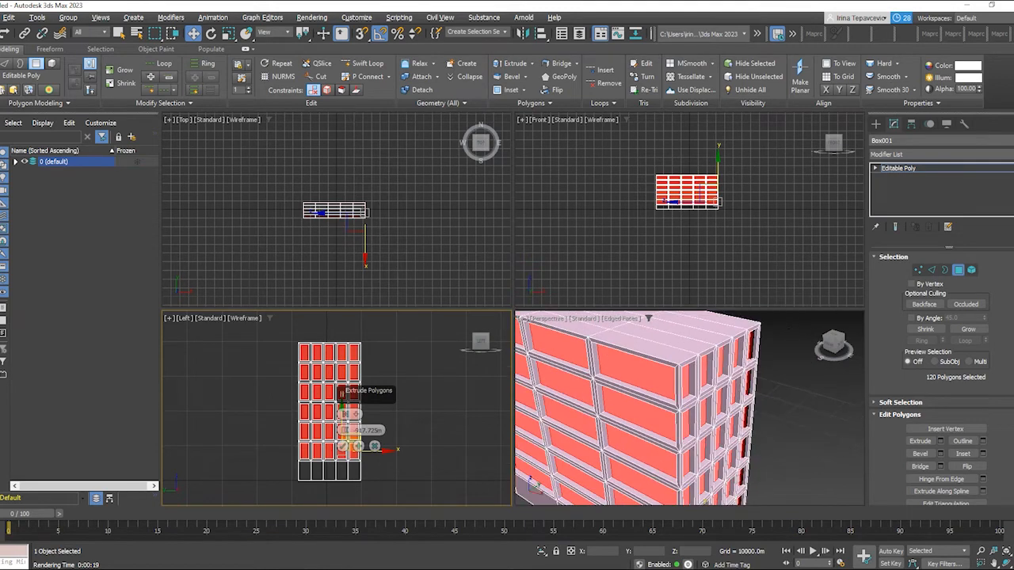
{"action": "scroll", "coordinate": [711, 400], "scroll_direction": "up", "scroll_amount": 1}
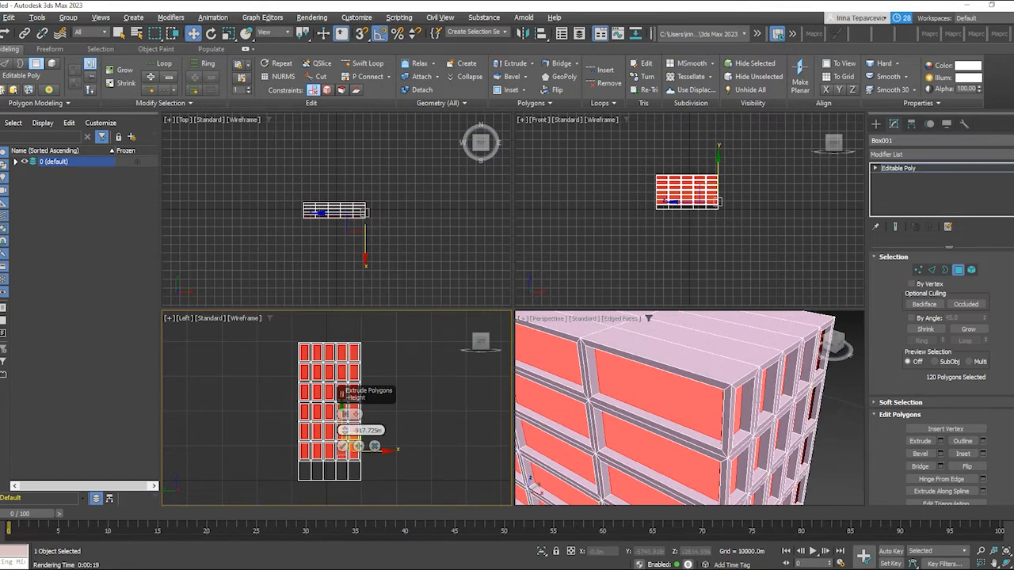
{"action": "left_click_drag", "start_coordinate": [345, 430], "coordinate": [345, 433]}
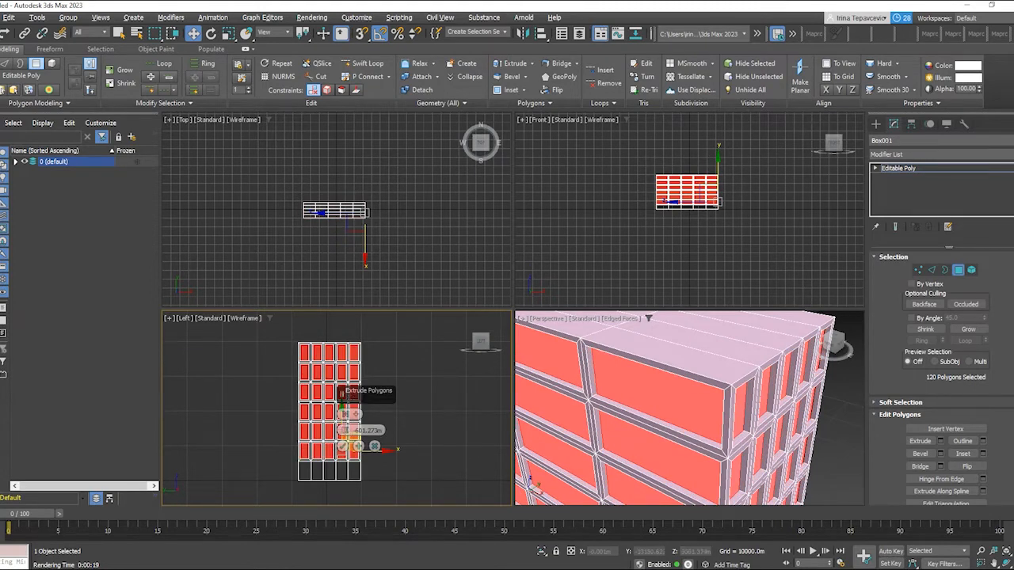
{"action": "left_click", "coordinate": [343, 447]}
- Add the rest of the first window column and the second column's lowest window to the long facade's polygon selection
{"action": "scroll", "coordinate": [633, 380], "scroll_direction": "down", "scroll_amount": 5}
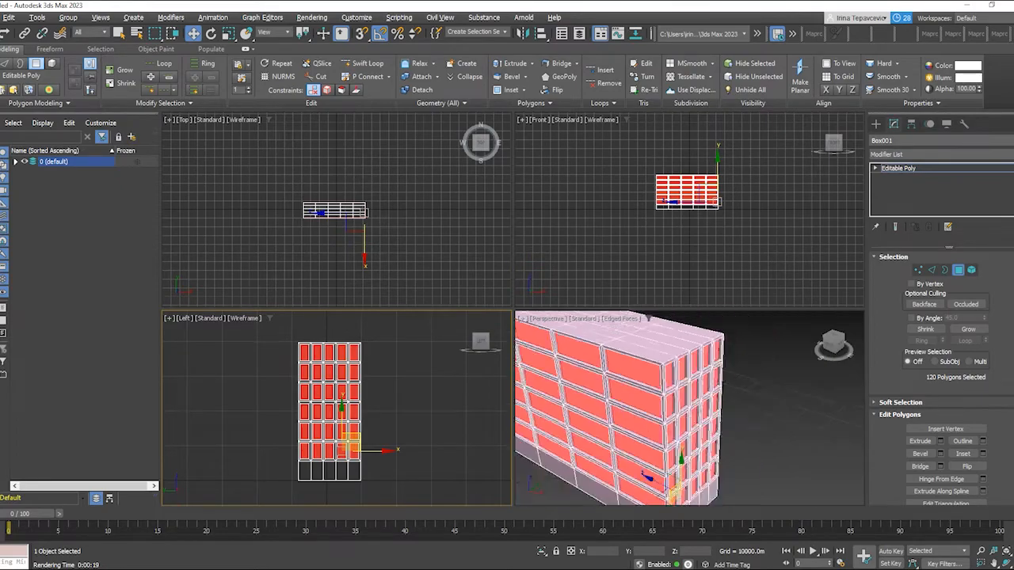
{"action": "scroll", "coordinate": [633, 380], "scroll_direction": "down", "scroll_amount": 5}
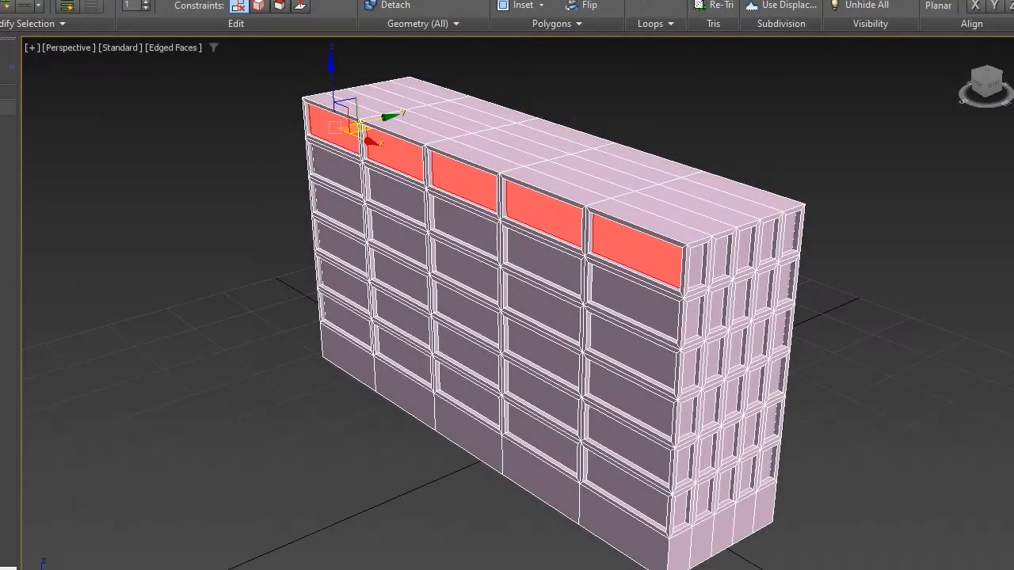
{"action": "left_click", "coordinate": [333, 163], "text": "ctrl"}
{"action": "left_click", "coordinate": [333, 200], "text": "ctrl"}
{"action": "left_click", "coordinate": [339, 241], "text": "ctrl"}
{"action": "left_click", "coordinate": [342, 281], "text": "ctrl"}
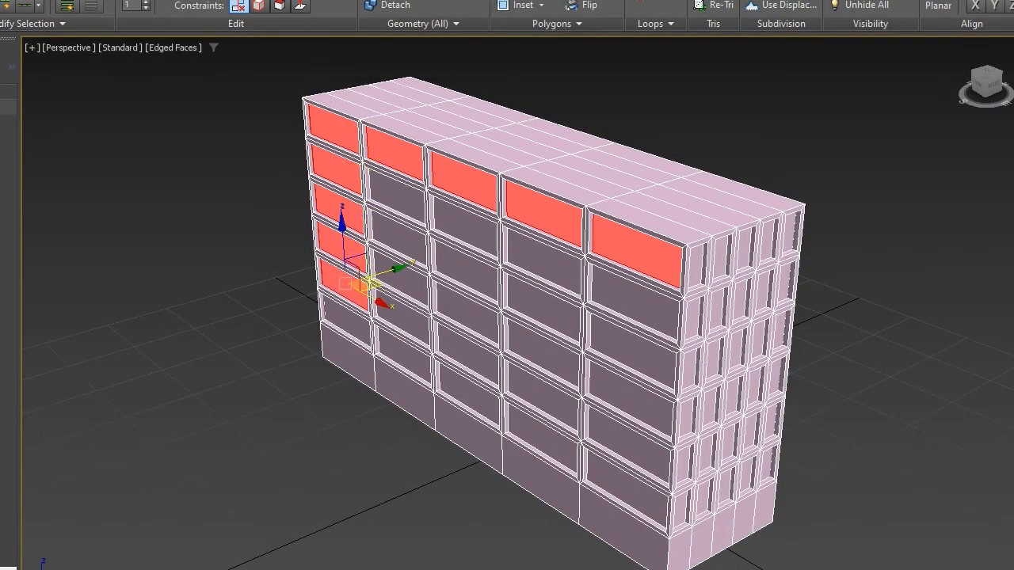
{"action": "left_click", "coordinate": [342, 316], "text": "ctrl"}
{"action": "left_click", "coordinate": [400, 346], "text": "ctrl"}
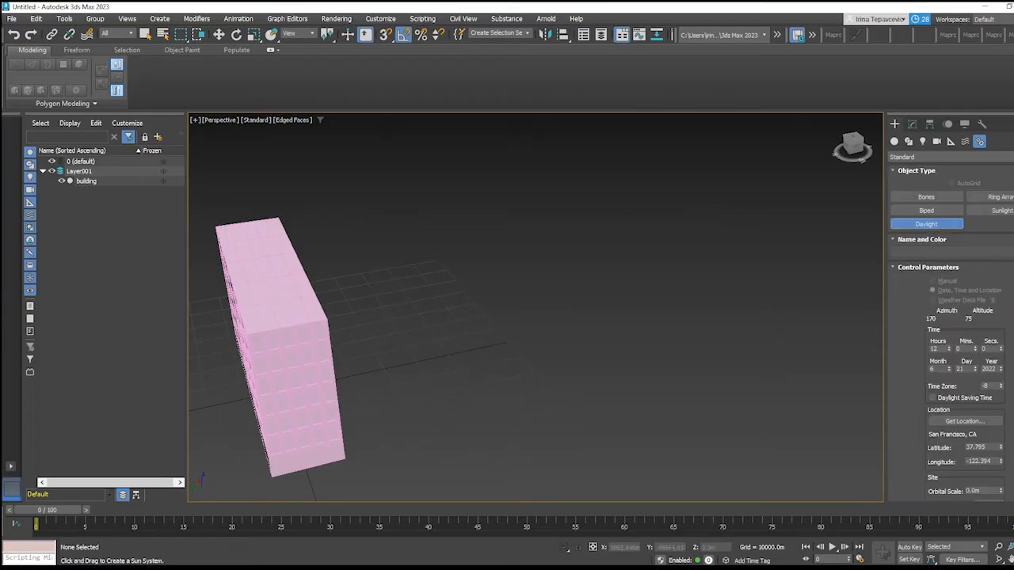
- Create a Daylight system beside the building with its compass on the grid and an orbital scale of about 64375 m
{"action": "left_click_drag", "start_coordinate": [408, 363], "coordinate": [535, 338]}
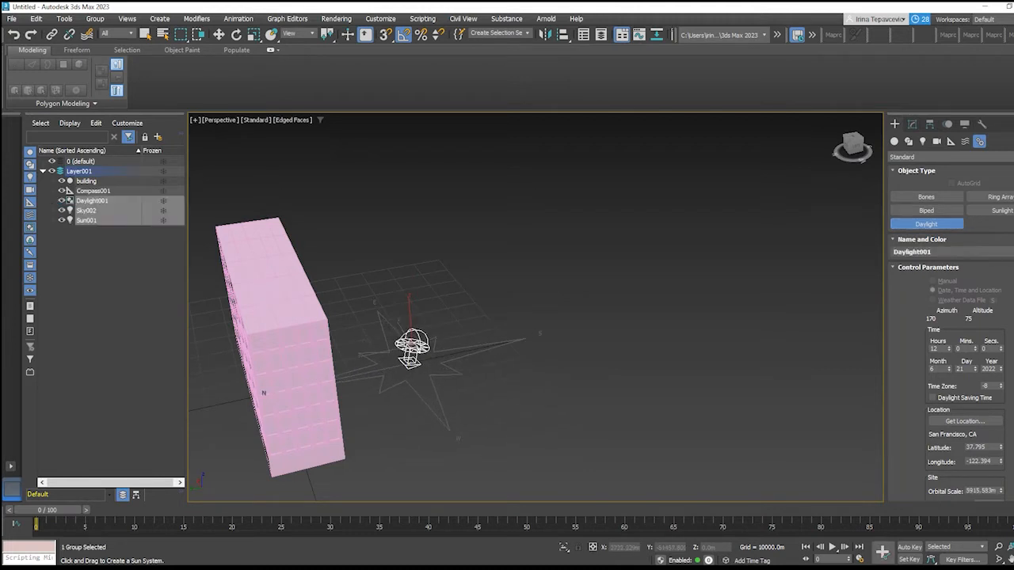
{"action": "scroll", "coordinate": [507, 337], "scroll_direction": "down", "scroll_amount": 3}
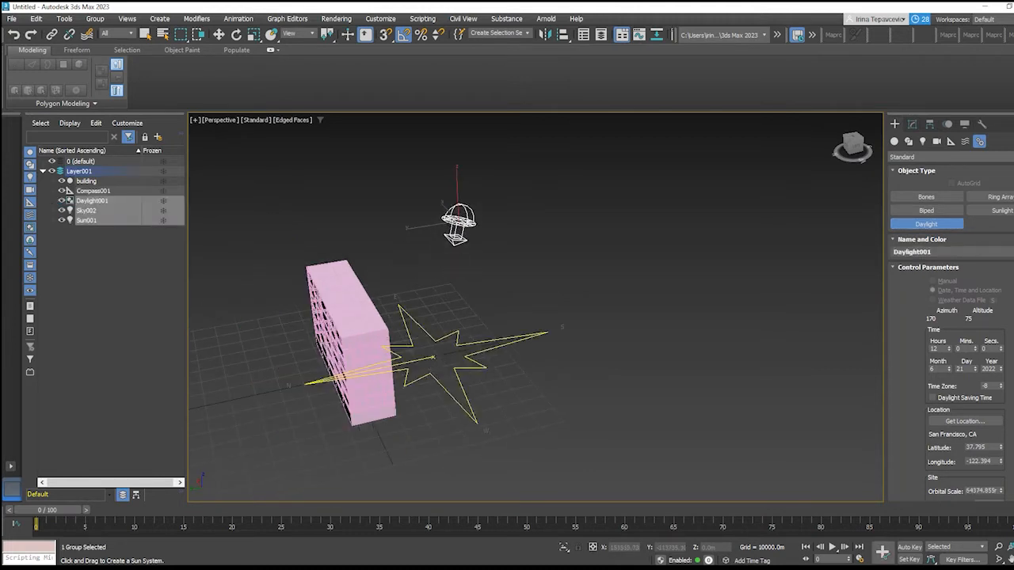
{"action": "left_click", "coordinate": [481, 227]}
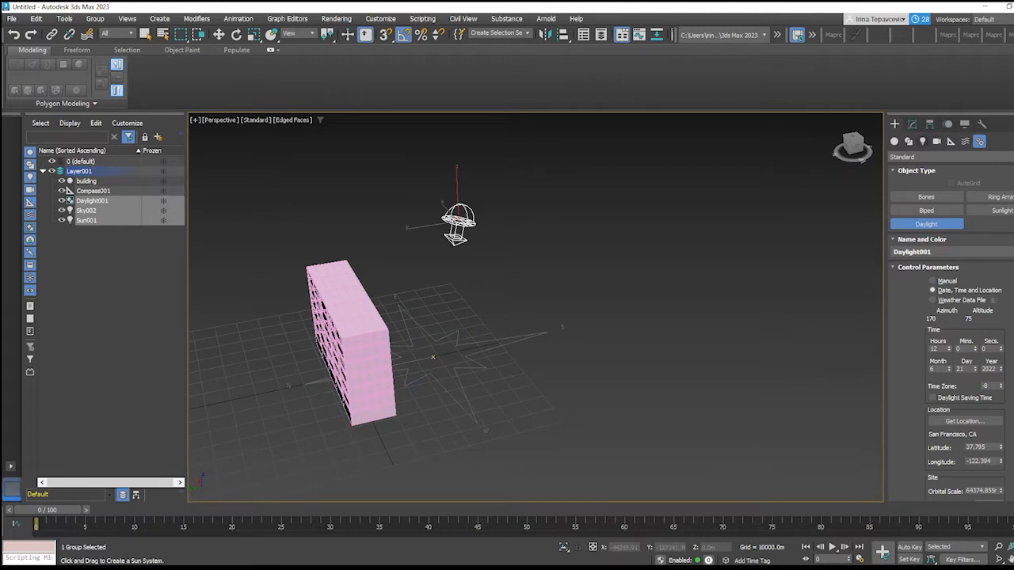
- Create a targeted Distant Arnold light beside the building with a target distance of about 66203 m
{"action": "left_click", "coordinate": [922, 142]}
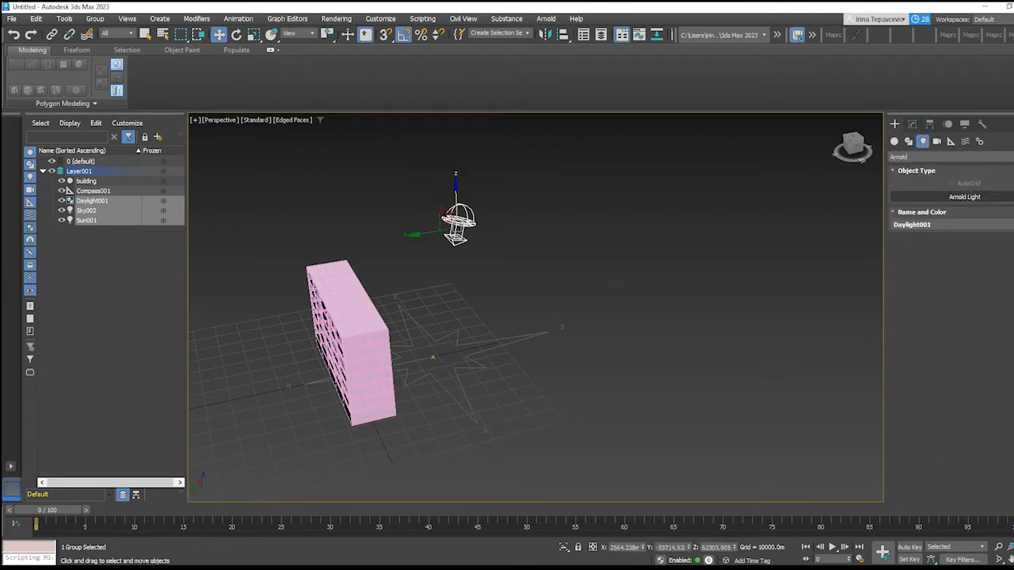
{"action": "left_click", "coordinate": [964, 196]}
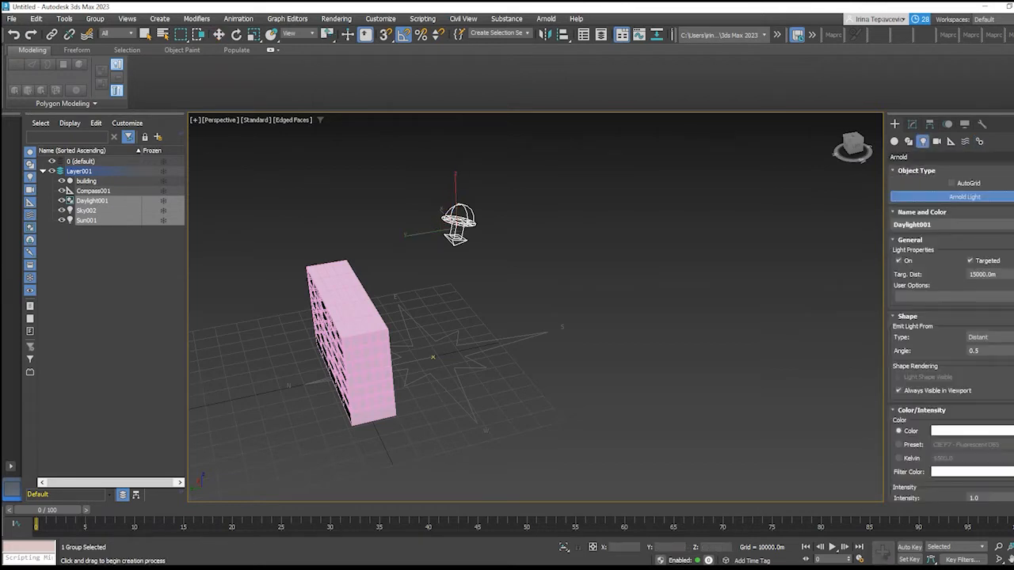
{"action": "left_click", "coordinate": [951, 157]}
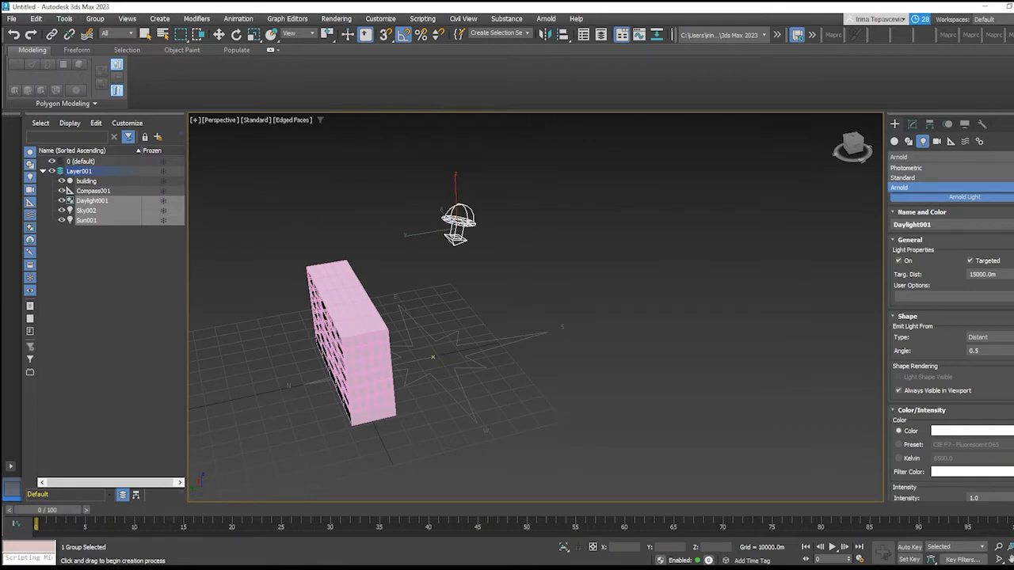
{"action": "left_click", "coordinate": [951, 188]}
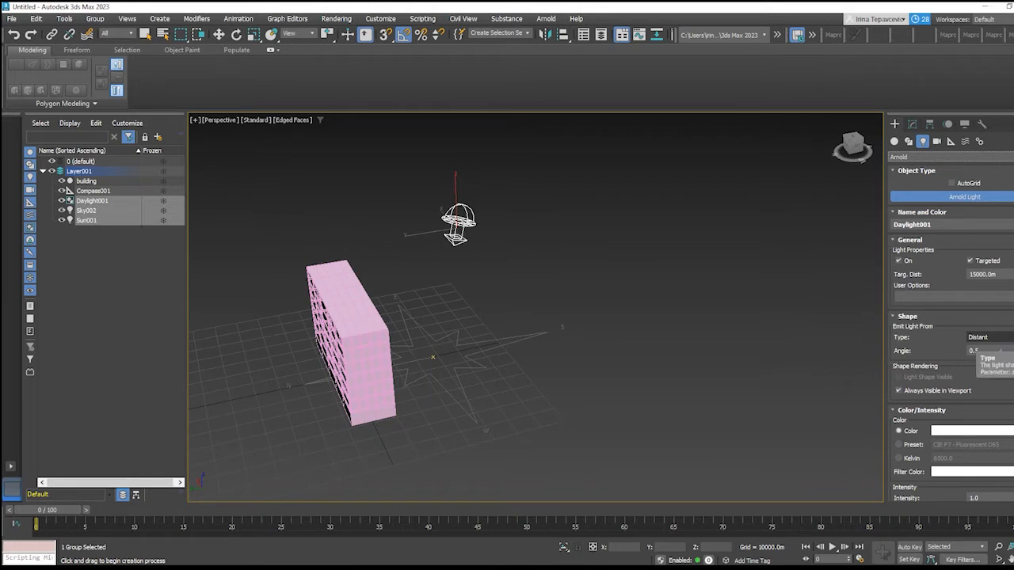
{"action": "left_click_drag", "start_coordinate": [443, 344], "coordinate": [533, 295]}
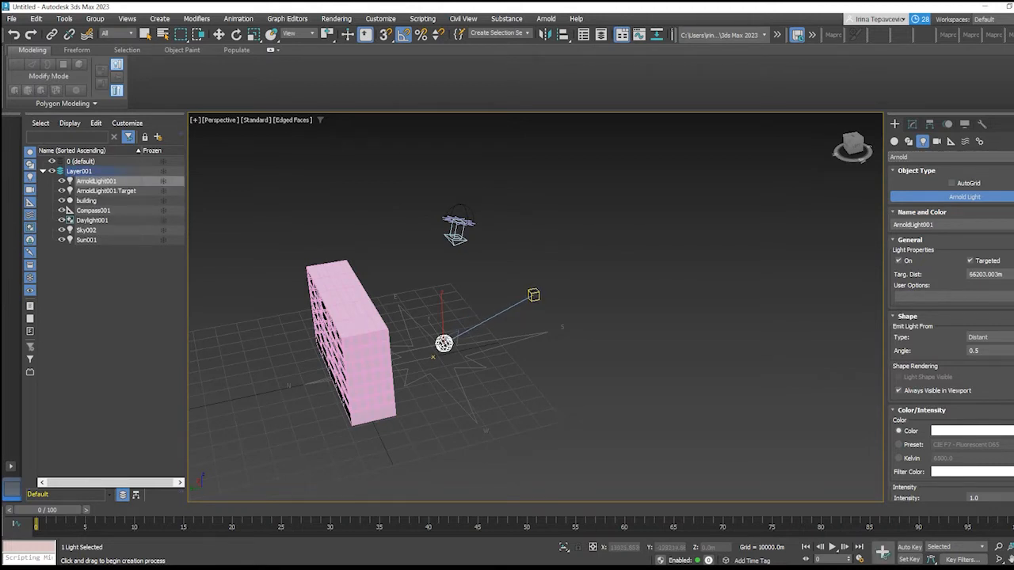
- Align the Arnold light's position to the Daylight system's sun head
{"action": "left_click", "coordinate": [144, 34]}
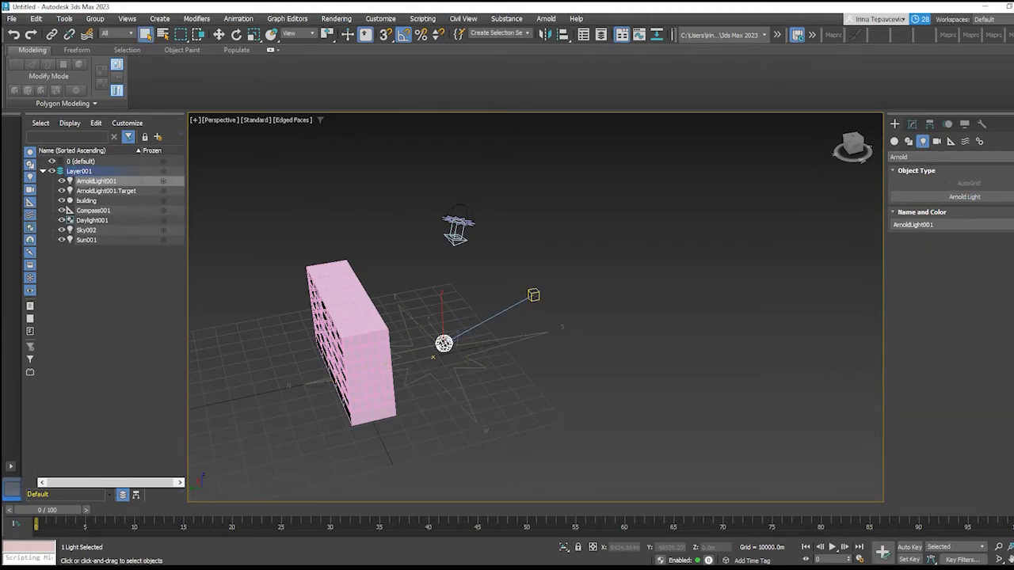
{"action": "left_click", "coordinate": [431, 323]}
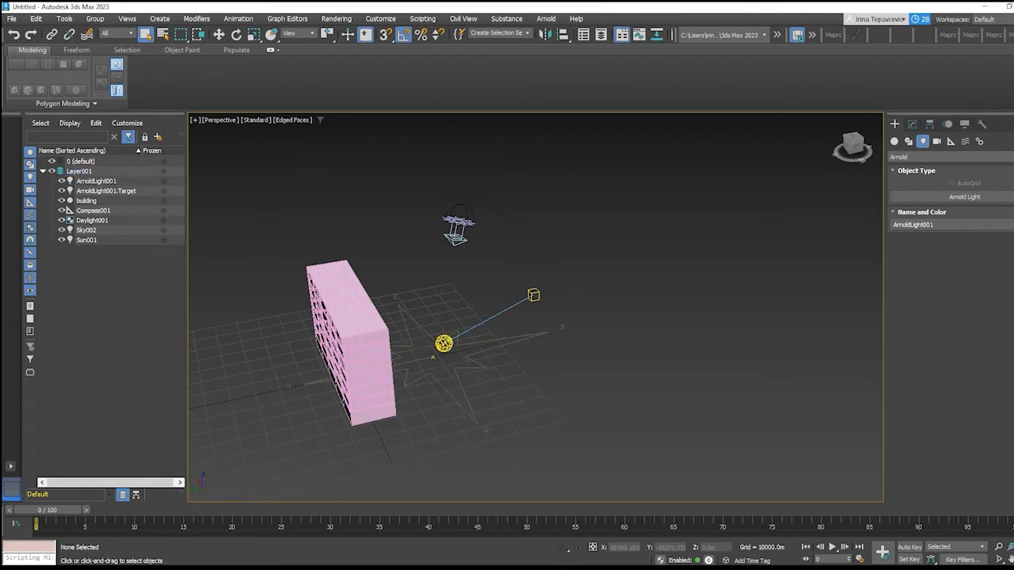
{"action": "left_click", "coordinate": [444, 343]}
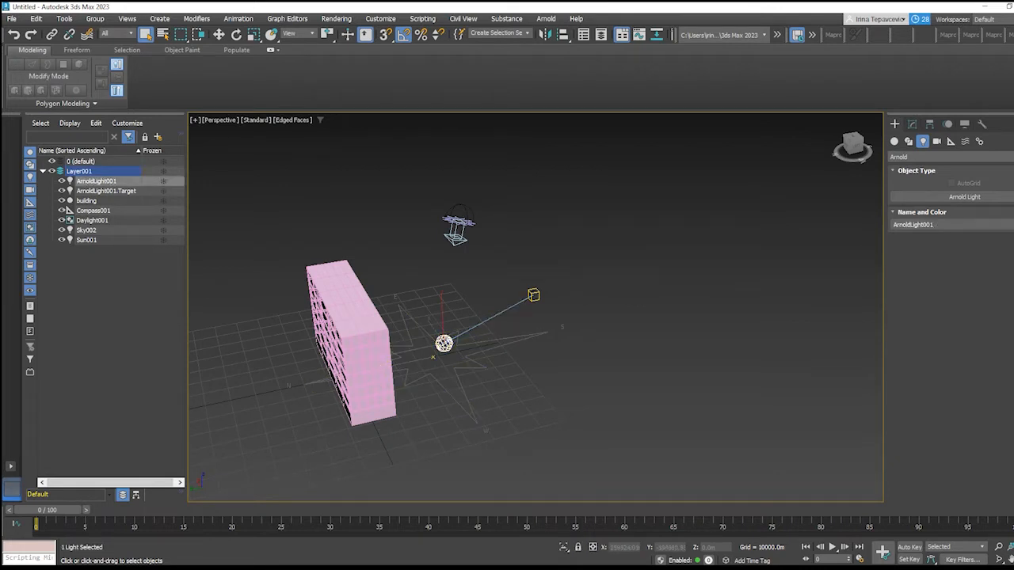
{"action": "left_click", "coordinate": [563, 34]}
{"action": "left_click", "coordinate": [457, 220]}
{"action": "left_click", "coordinate": [524, 379]}
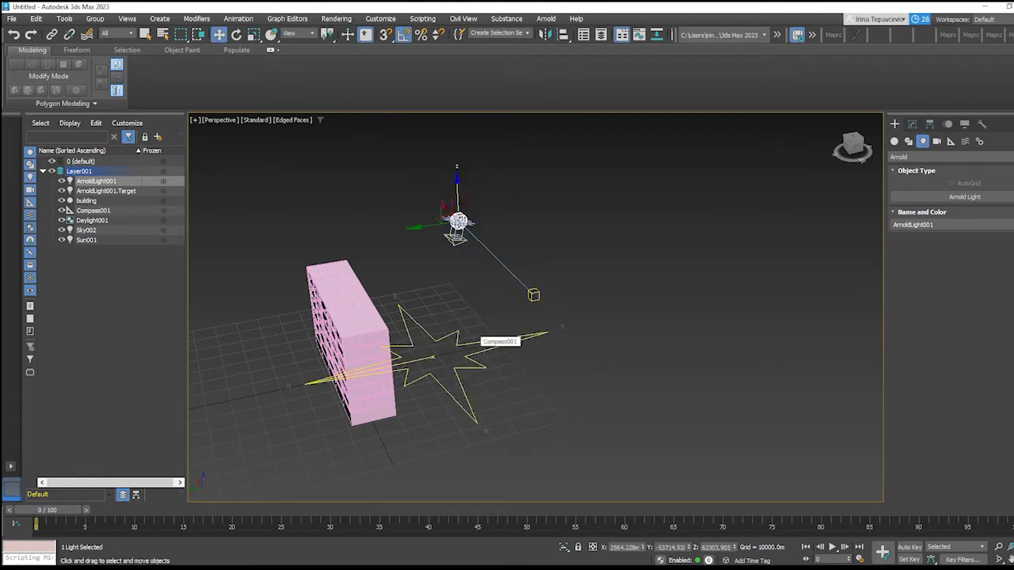
- Align the Arnold light's target with the compass on X, Y and Z, pivot point to pivot point
{"action": "left_click", "coordinate": [533, 294]}
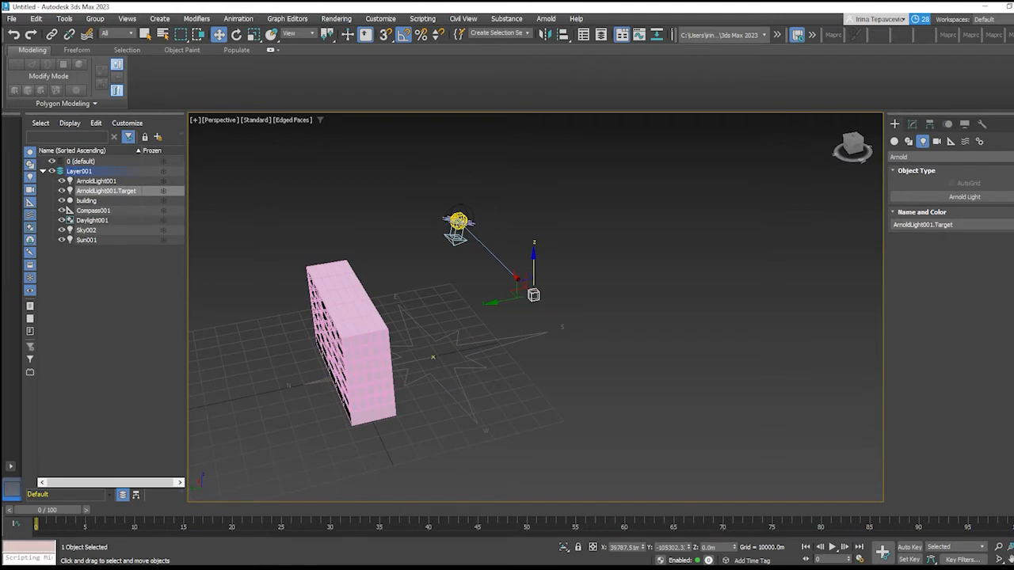
{"action": "key", "text": "alt+a"}
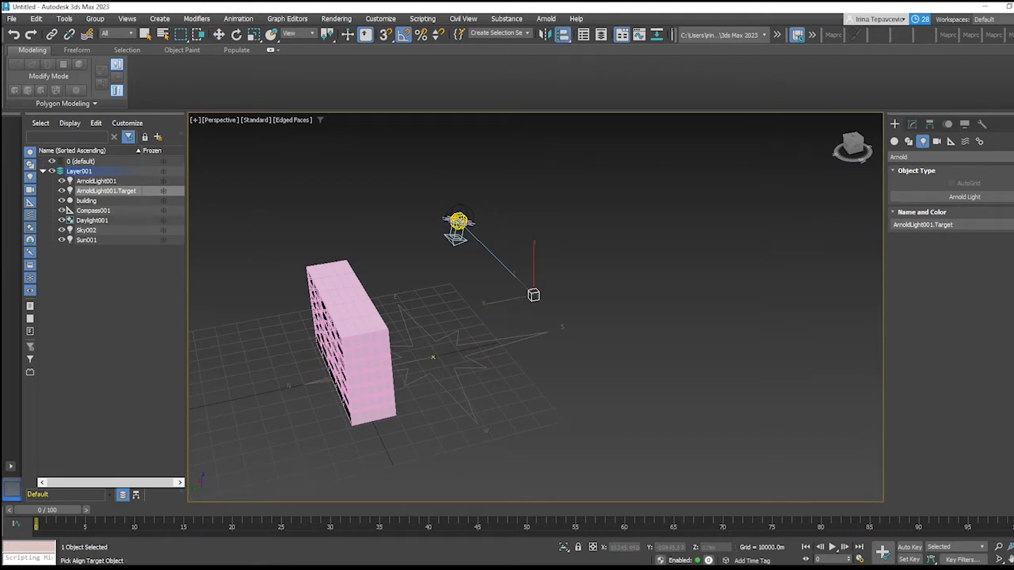
{"action": "left_click", "coordinate": [432, 358]}
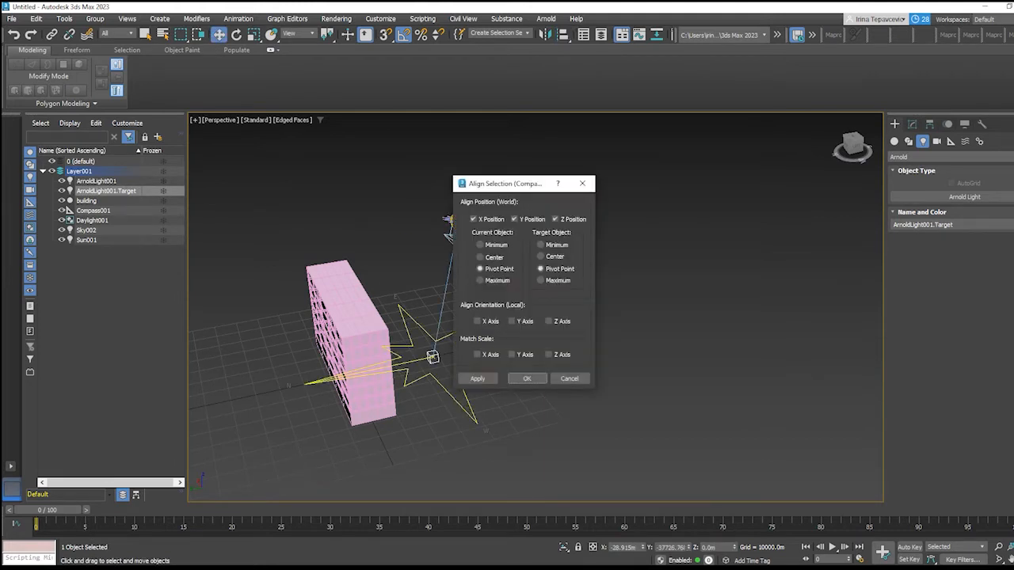
{"action": "left_click", "coordinate": [527, 379]}
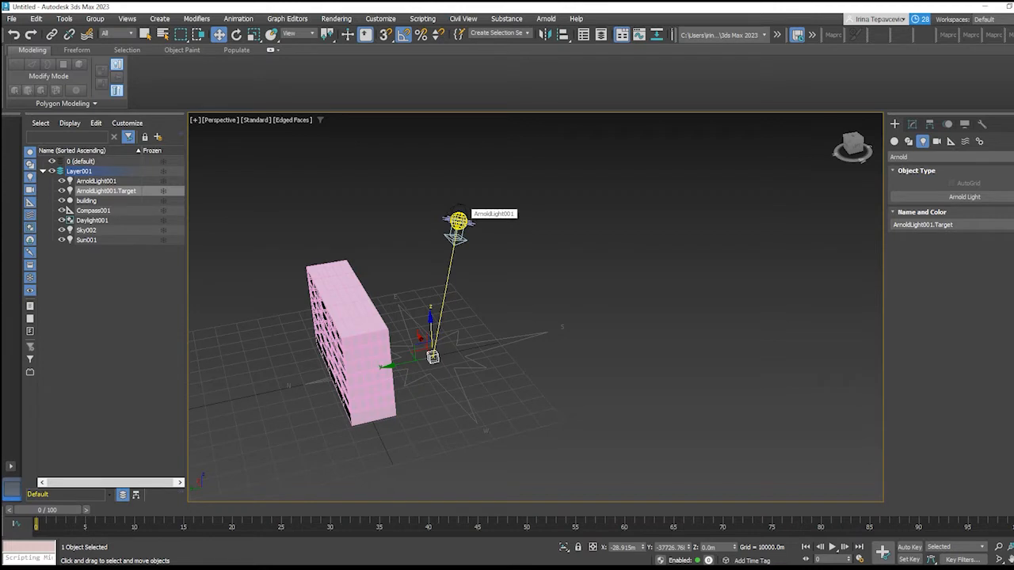
- Link the Arnold light to the Daylight system's sun head as its parent
{"action": "left_click", "coordinate": [459, 221]}
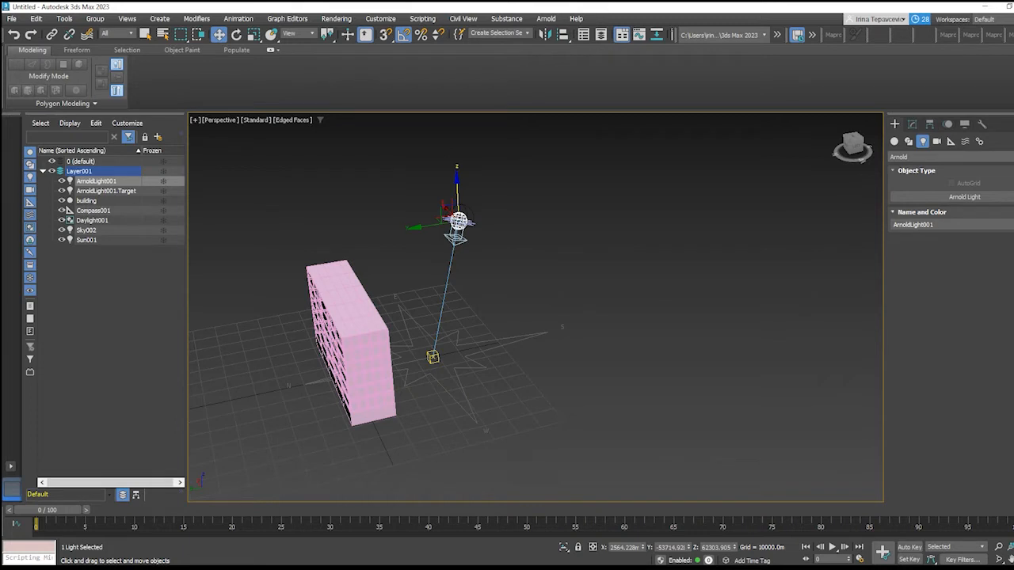
{"action": "left_click", "coordinate": [52, 35]}
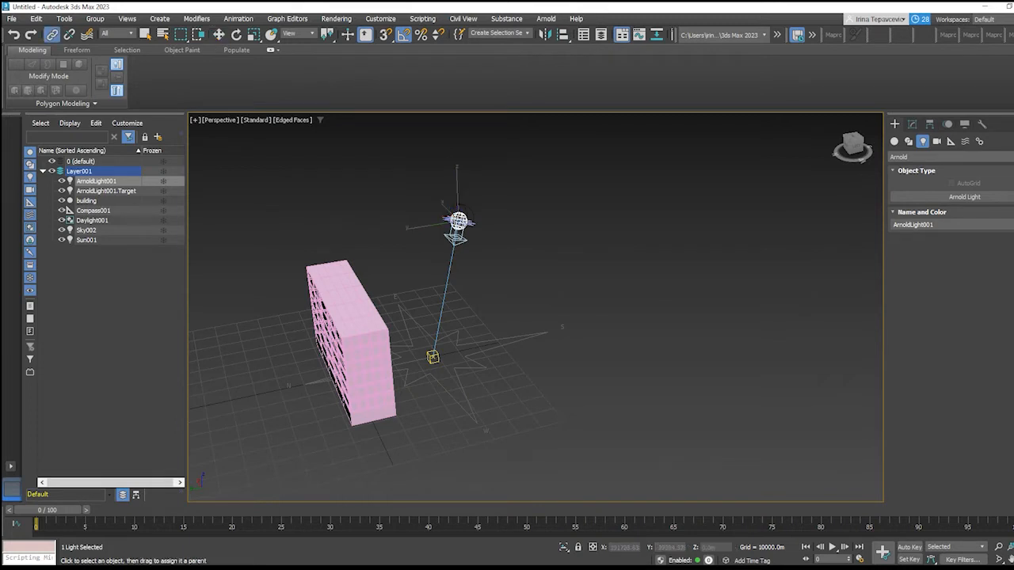
{"action": "left_click_drag", "start_coordinate": [460, 221], "coordinate": [484, 209]}
{"action": "left_click_drag", "start_coordinate": [483, 207], "coordinate": [460, 221]}
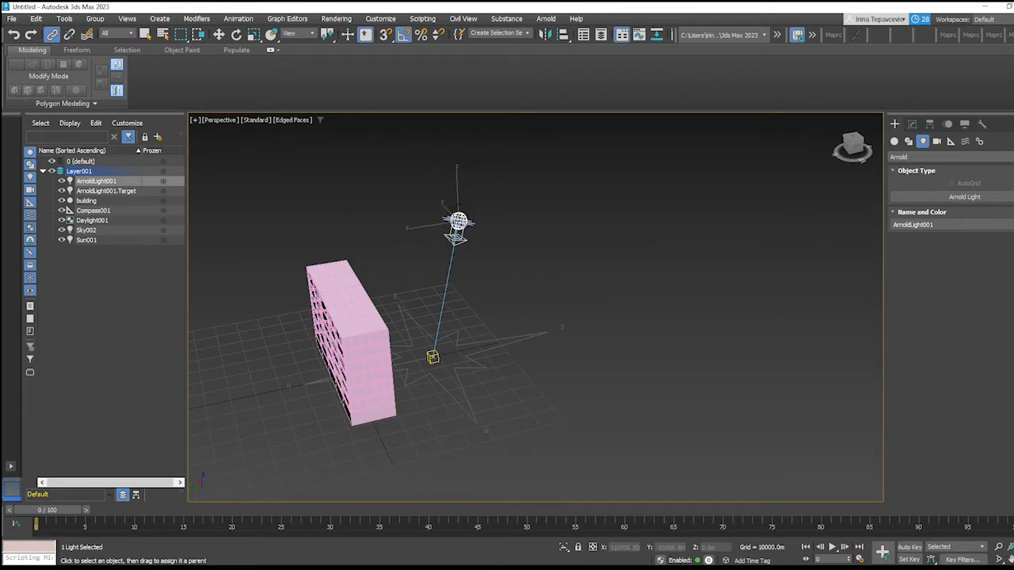
- Deactivate the sunlight in the Daylight system's parameters
{"action": "left_click", "coordinate": [145, 35]}
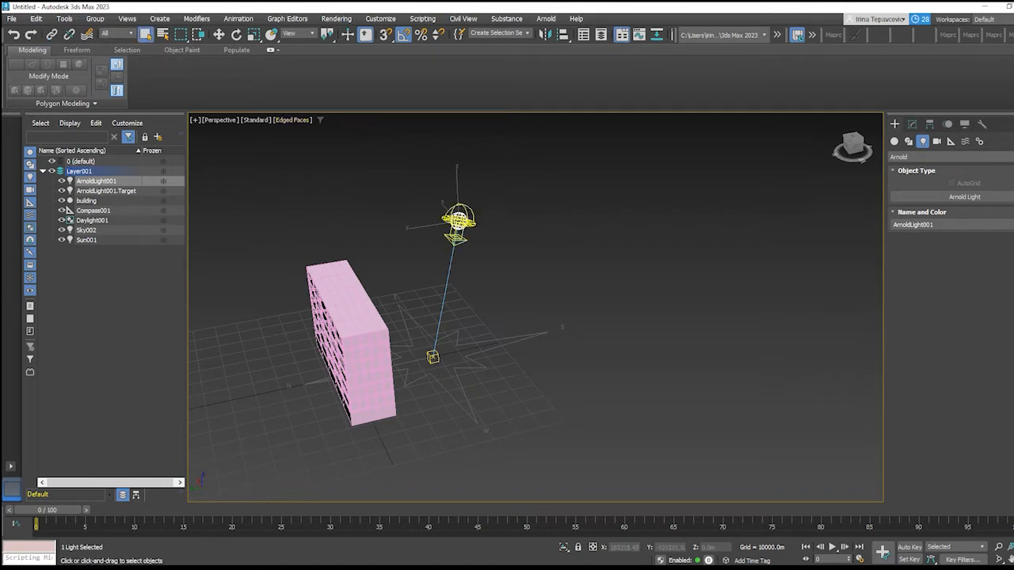
{"action": "left_click", "coordinate": [459, 218]}
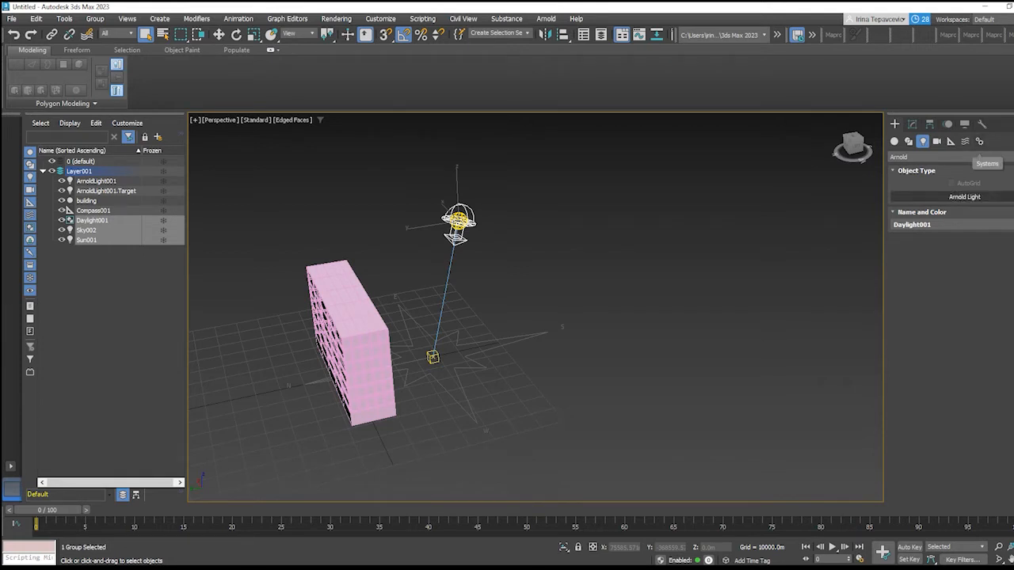
{"action": "left_click", "coordinate": [912, 124]}
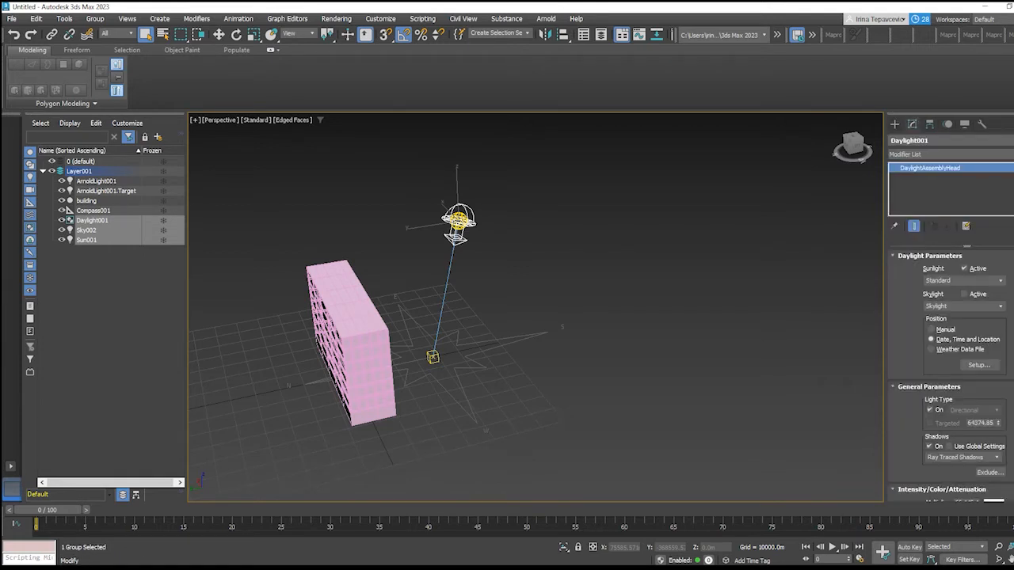
{"action": "left_click", "coordinate": [964, 269]}
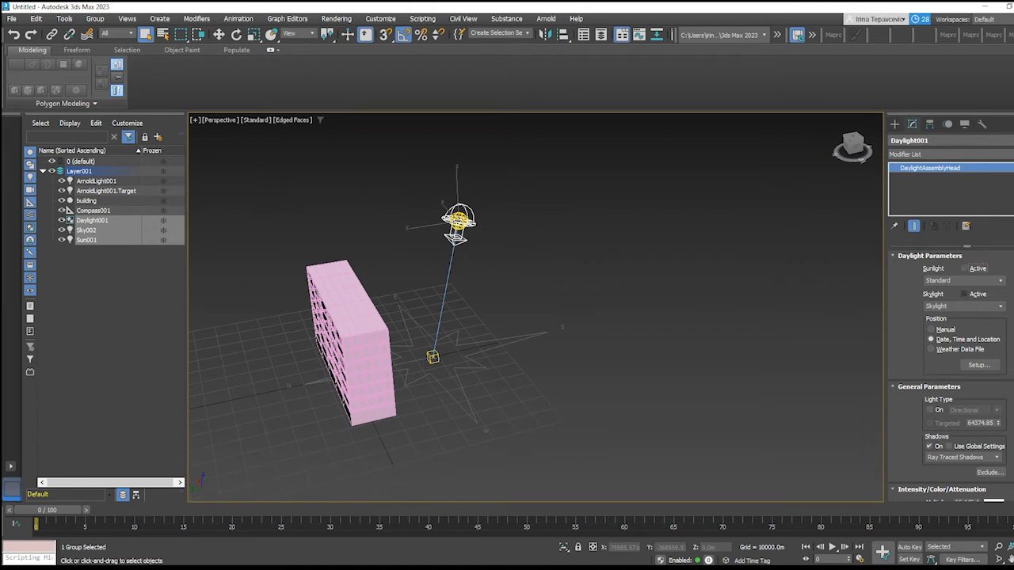
- Set the Daylight system's geographic location to Melbourne on the Australia map
{"action": "left_click", "coordinate": [979, 365]}
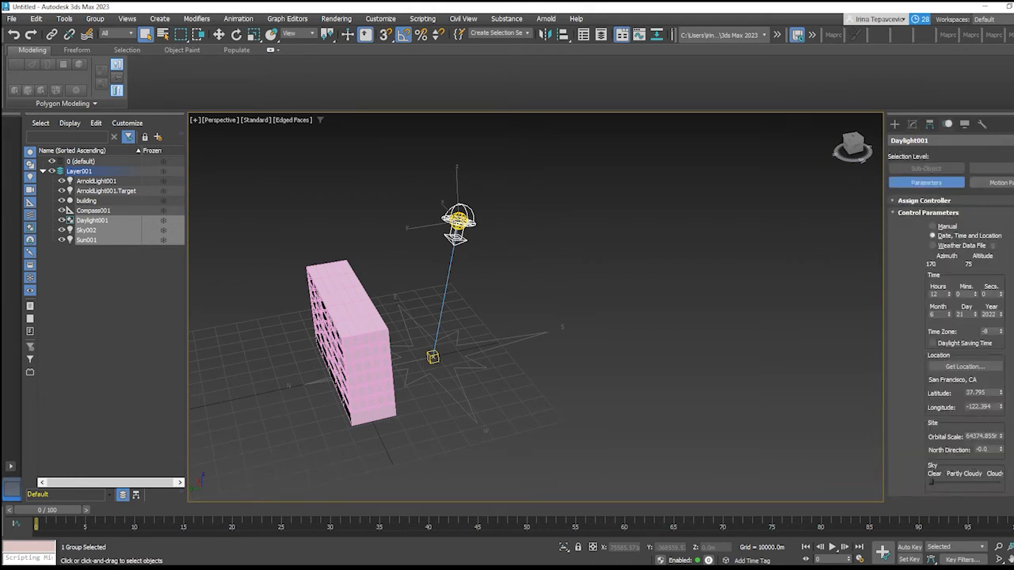
{"action": "left_click", "coordinate": [964, 367]}
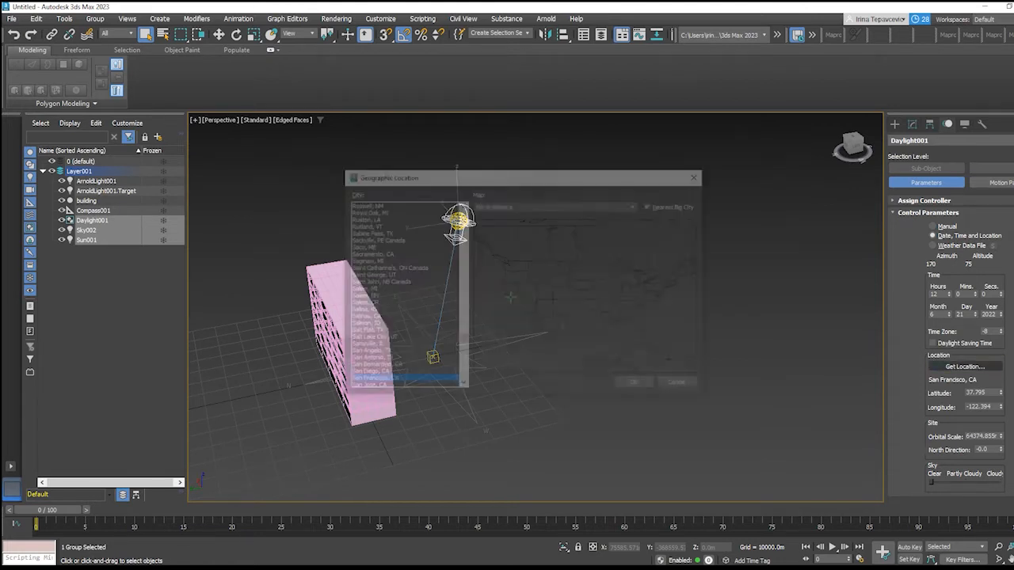
{"action": "left_click", "coordinate": [636, 205]}
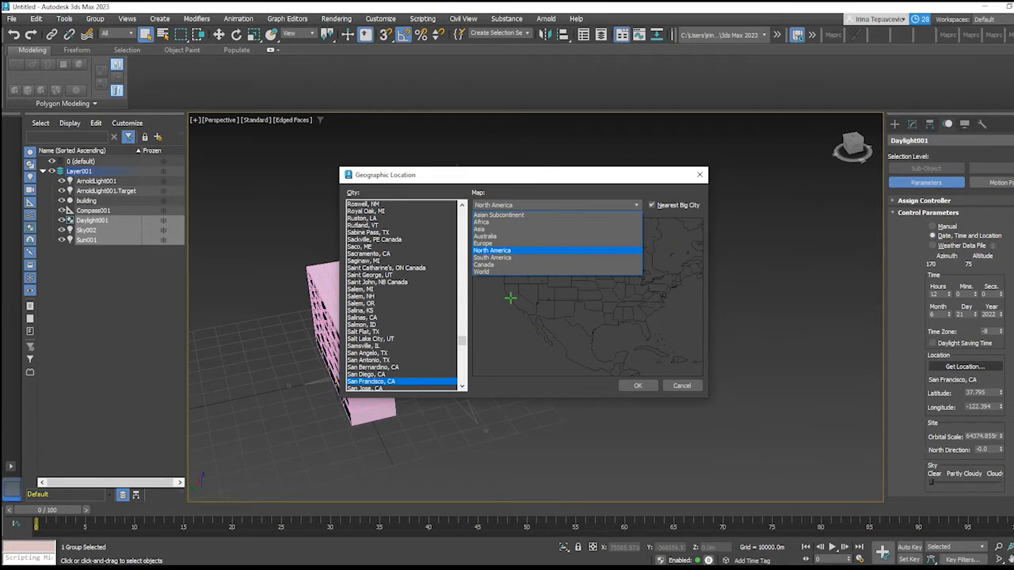
{"action": "left_click", "coordinate": [486, 236]}
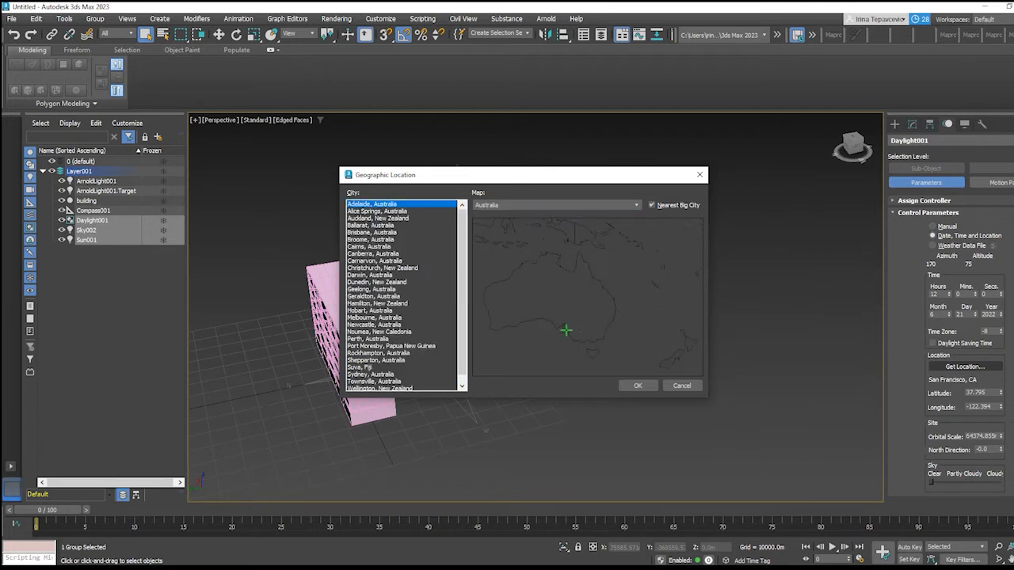
{"action": "left_click", "coordinate": [587, 340]}
{"action": "left_click", "coordinate": [637, 386]}
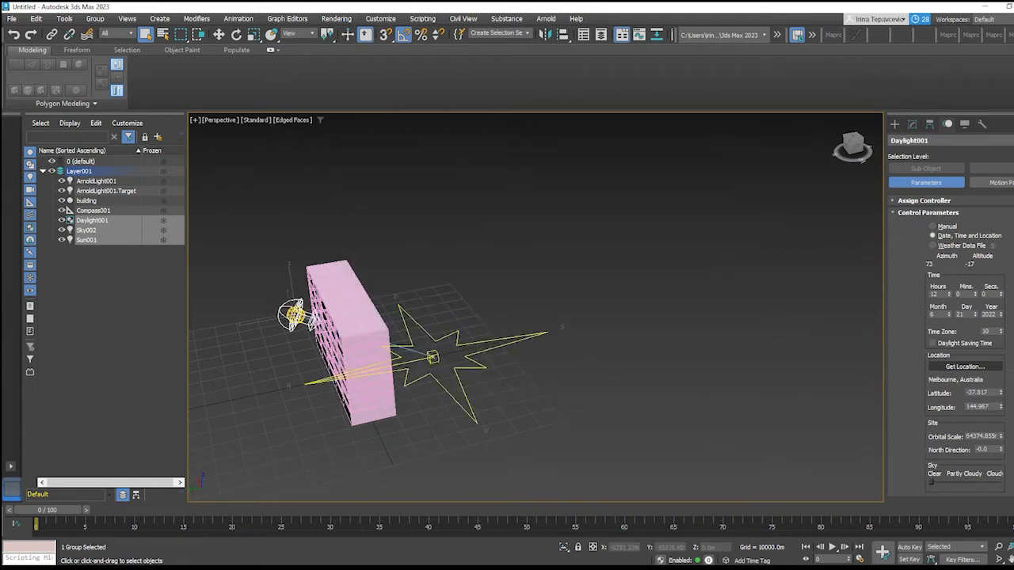
- Hide the building and clone the Arnold light, its target, the compass and the Daylight system as a copy
{"action": "middle_click_drag", "start_coordinate": [381, 288], "coordinate": [317, 311], "text": "alt"}
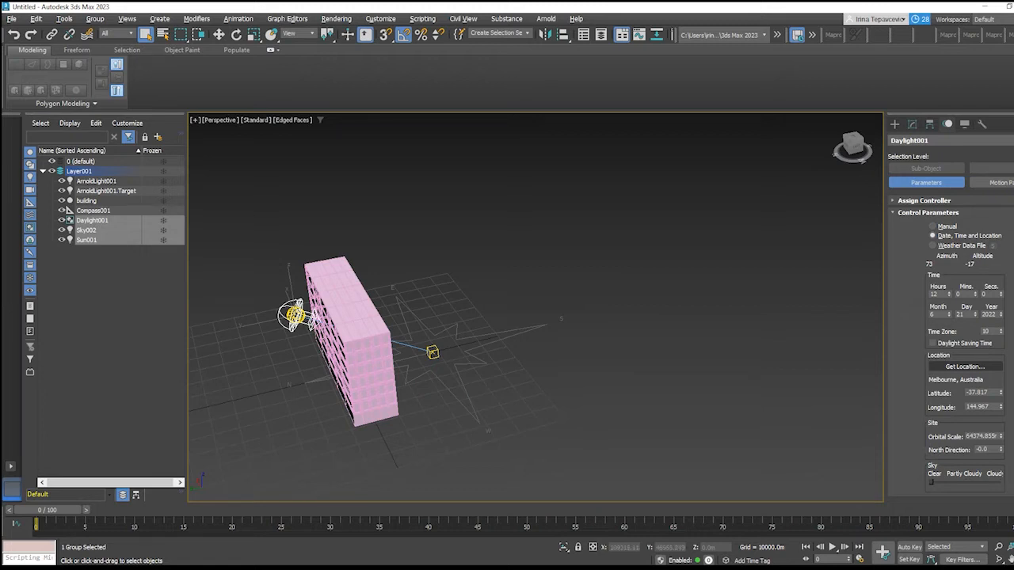
{"action": "left_click", "coordinate": [61, 201]}
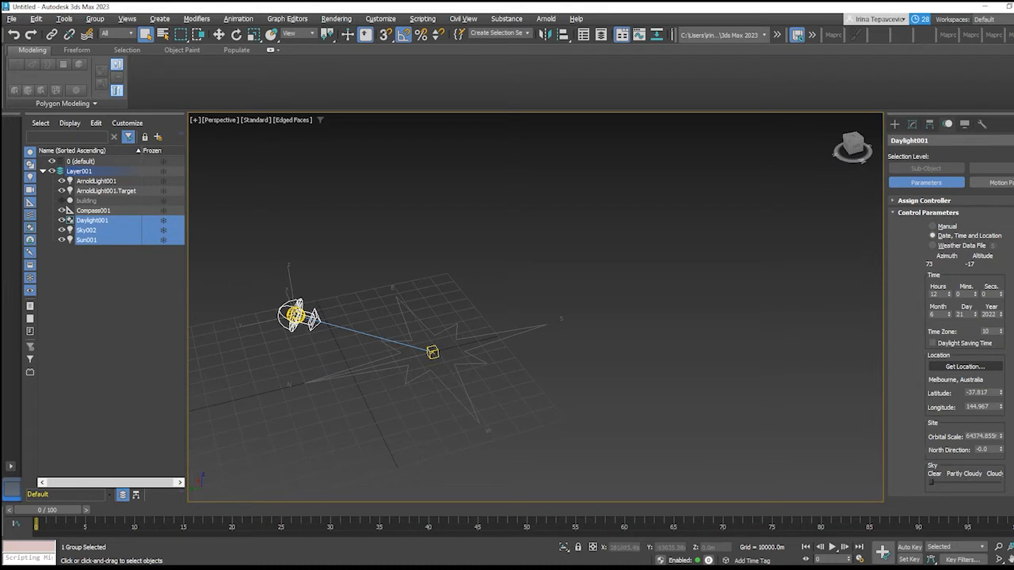
{"action": "left_click_drag", "start_coordinate": [229, 210], "coordinate": [697, 494]}
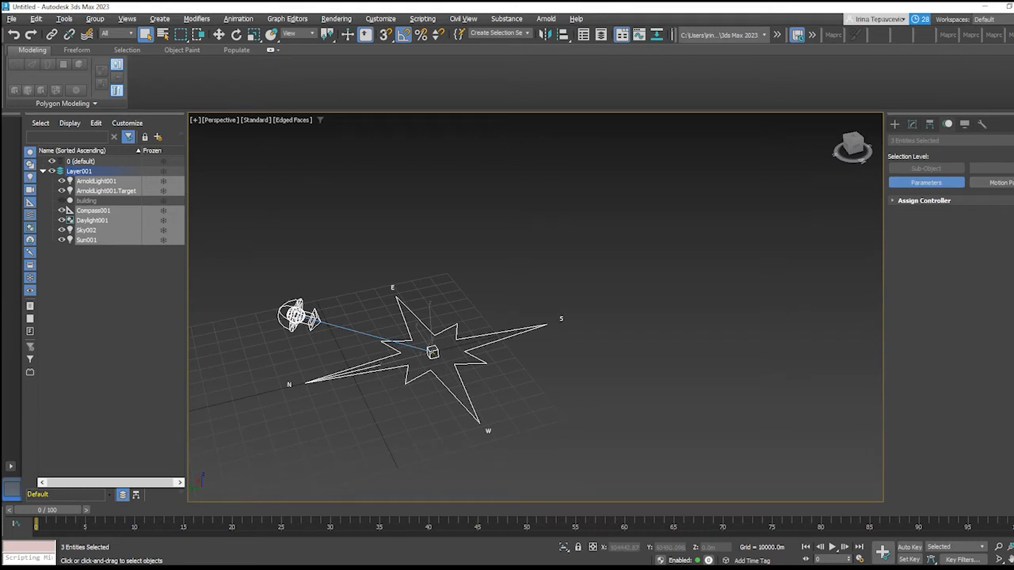
{"action": "right_click", "coordinate": [111, 208]}
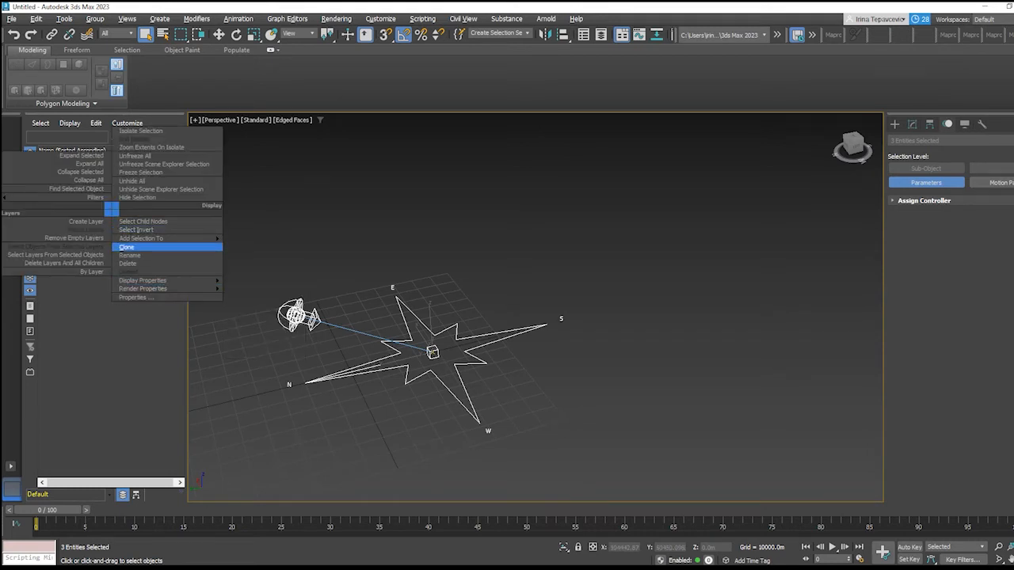
{"action": "left_click", "coordinate": [127, 247]}
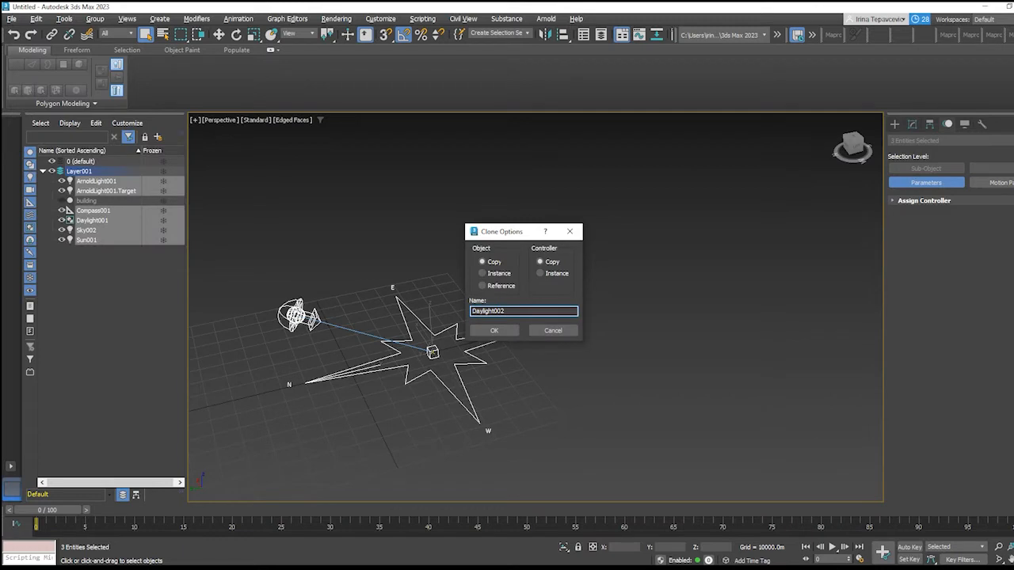
{"action": "key", "text": "Return"}
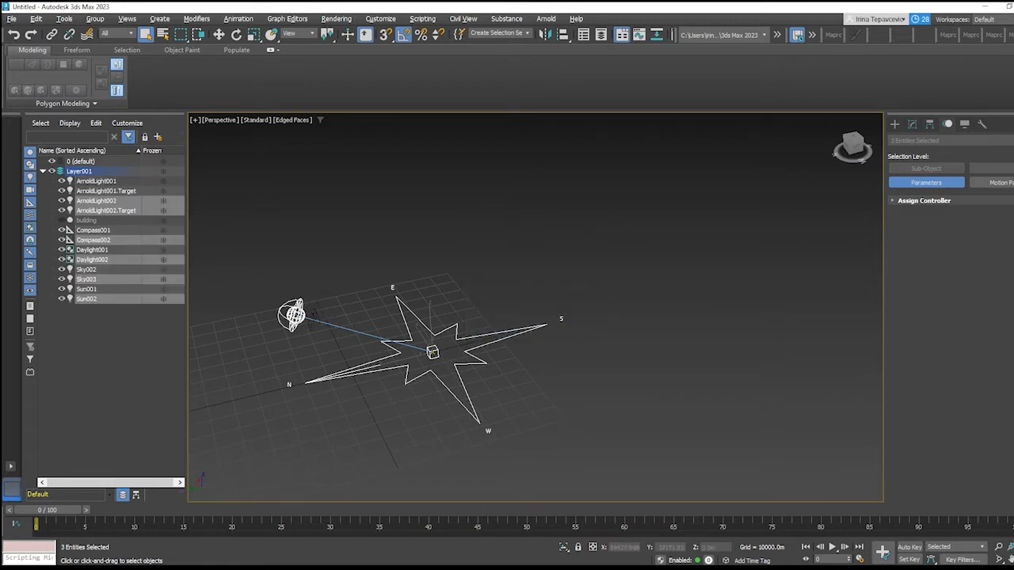
- Clone the selected Daylight system with its Arnold light, target and compass four more times, each as a copy
{"action": "right_click", "coordinate": [111, 204]}
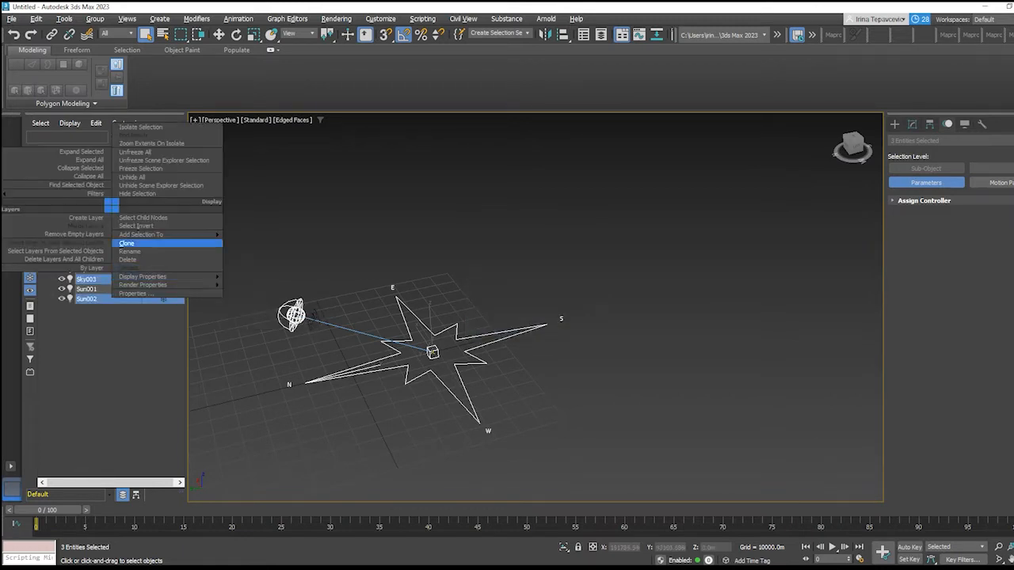
{"action": "left_click", "coordinate": [131, 243]}
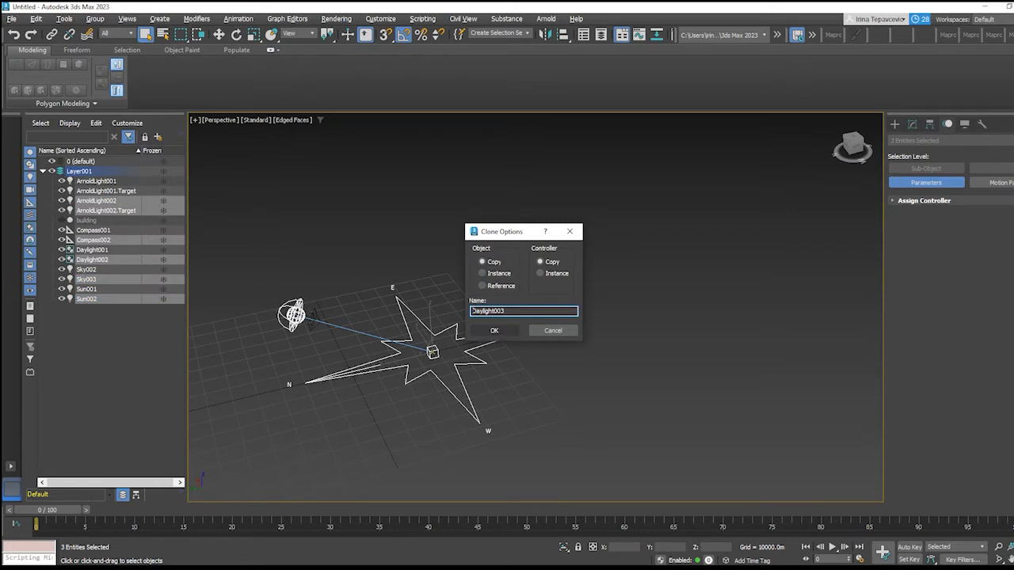
{"action": "key", "text": "Return"}
{"action": "right_click", "coordinate": [181, 216]}
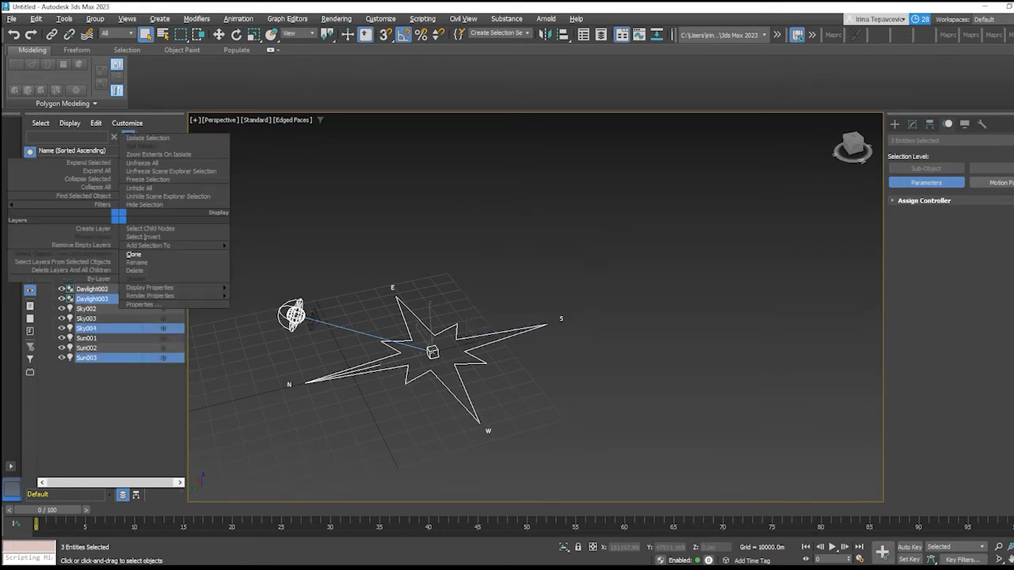
{"action": "left_click", "coordinate": [202, 261]}
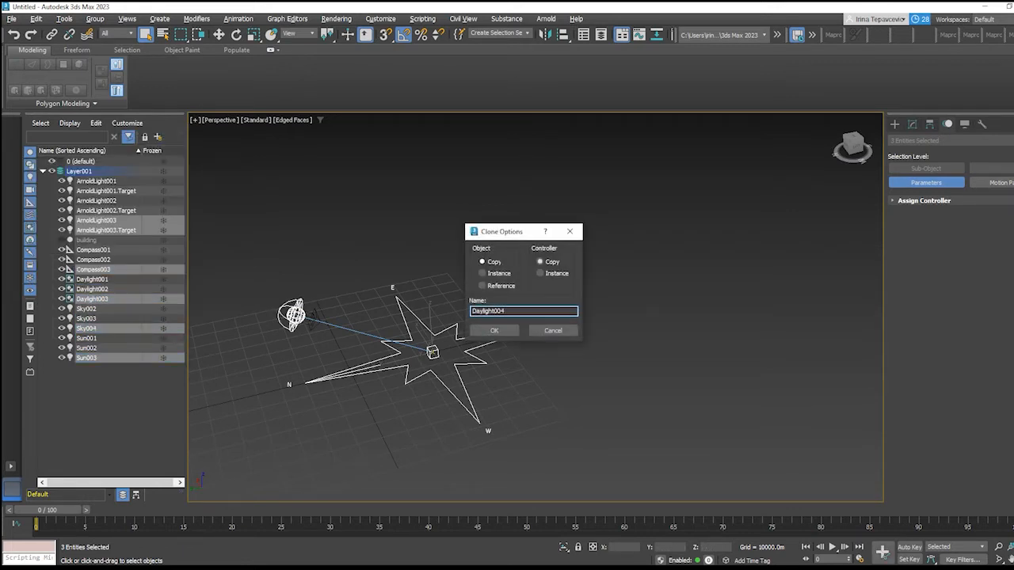
{"action": "key", "text": "Return"}
{"action": "right_click", "coordinate": [116, 236]}
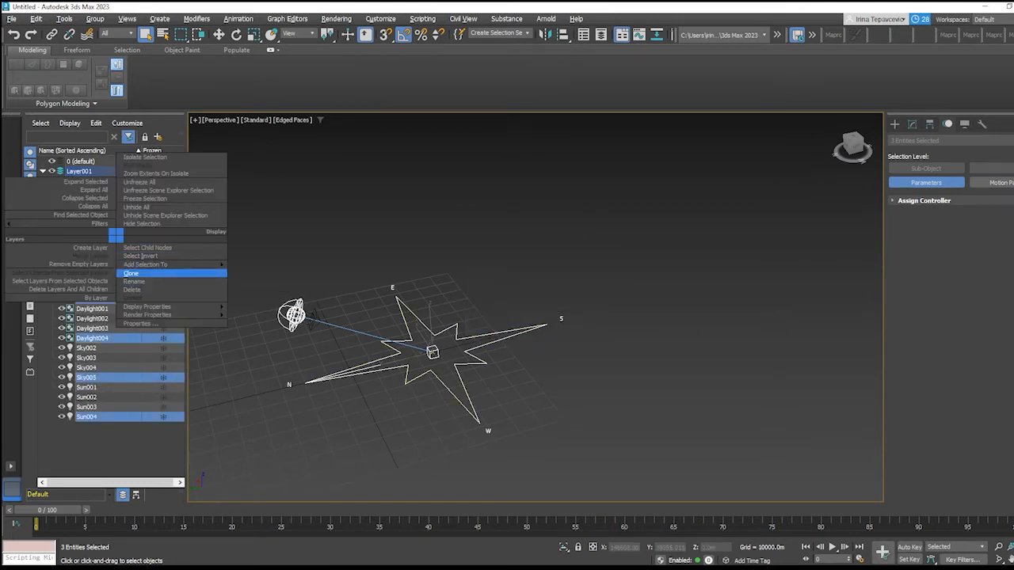
{"action": "left_click", "coordinate": [133, 273]}
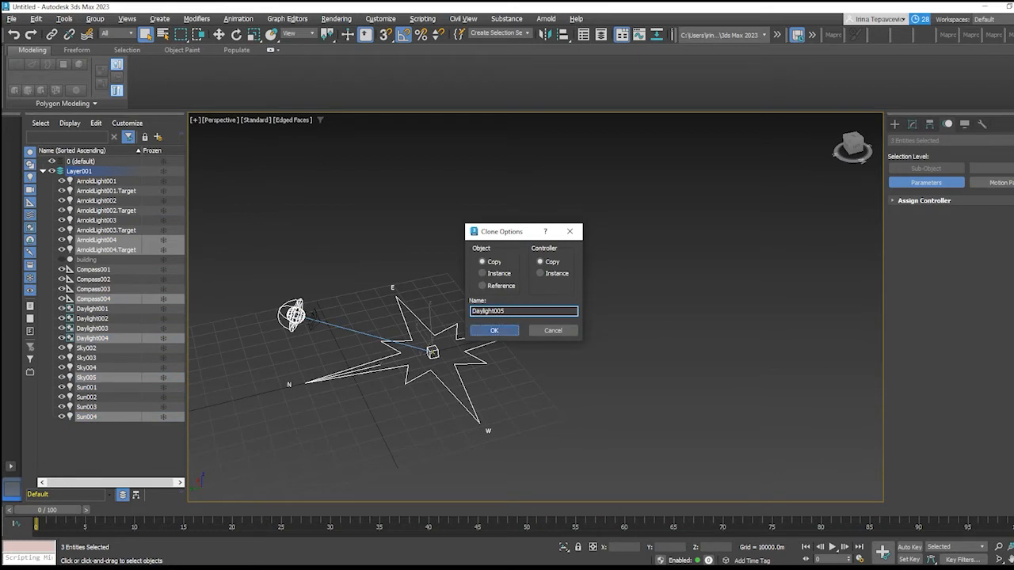
{"action": "key", "text": "Return"}
{"action": "right_click", "coordinate": [111, 257]}
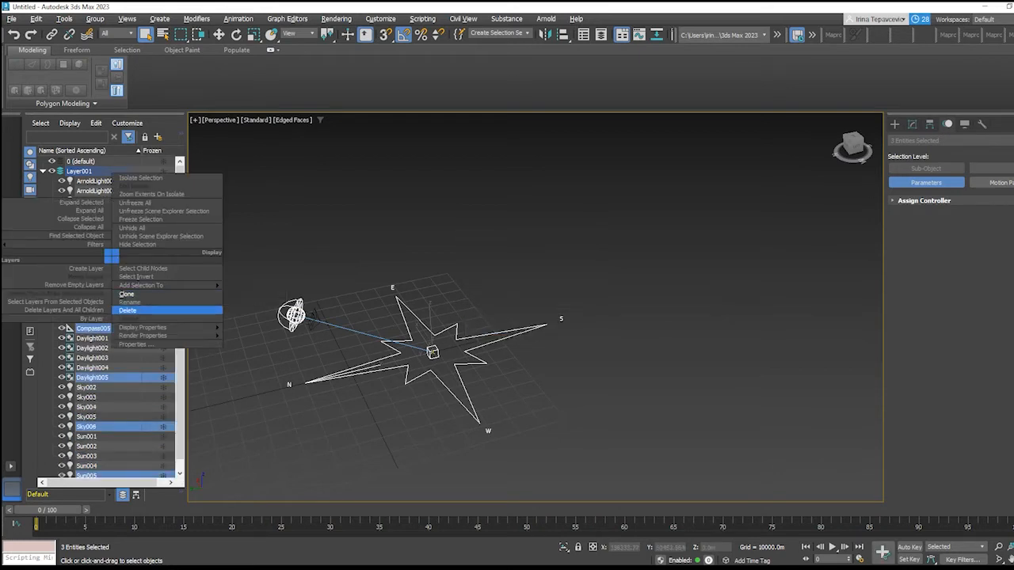
{"action": "left_click", "coordinate": [131, 293]}
{"action": "left_click", "coordinate": [494, 330]}
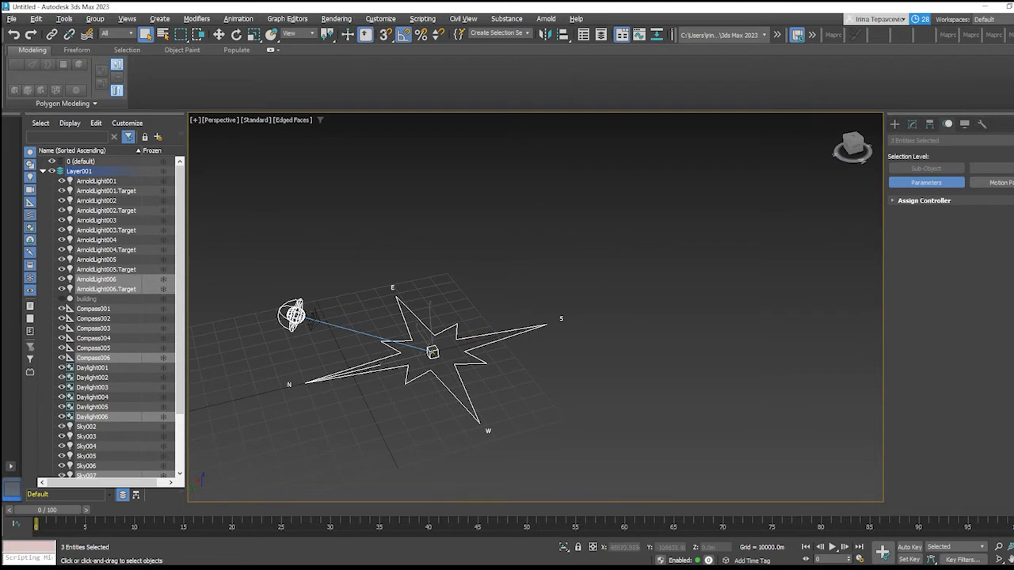
- Select the overlapping Daylight002 system in the viewport and set its time to 6 hours
{"action": "middle_click_drag", "start_coordinate": [433, 353], "coordinate": [466, 343]}
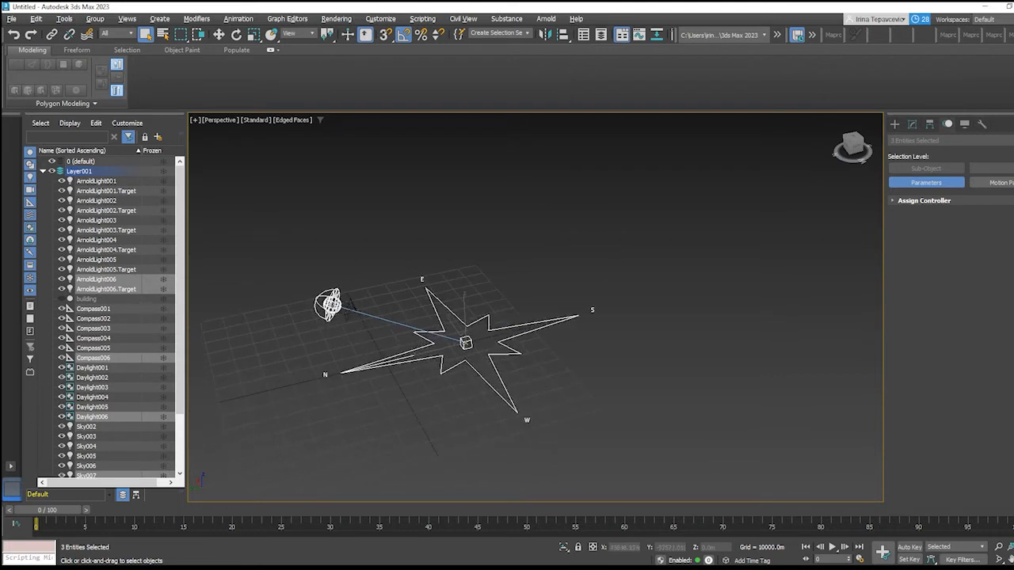
{"action": "left_click", "coordinate": [318, 230]}
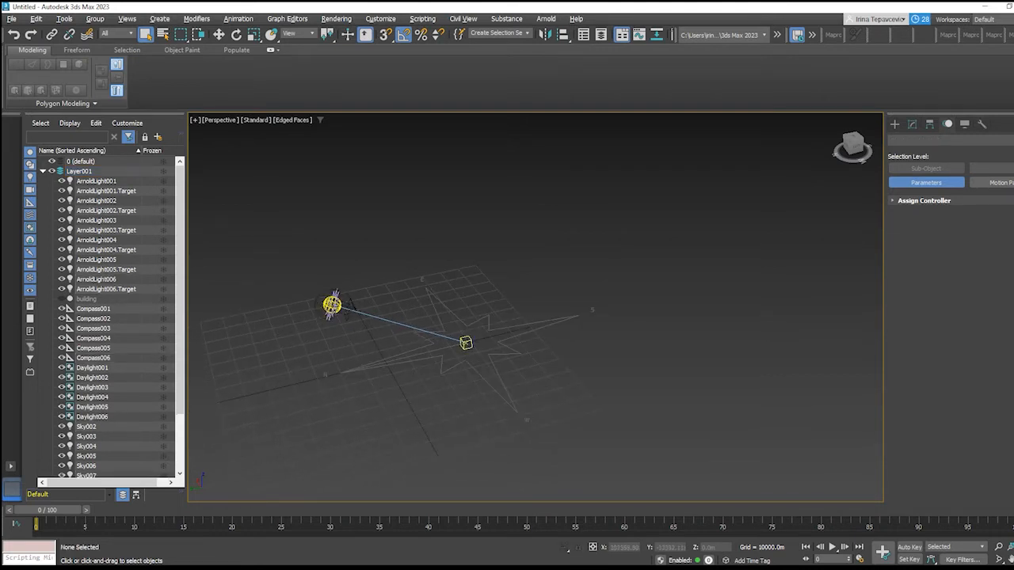
{"action": "left_click", "coordinate": [331, 304]}
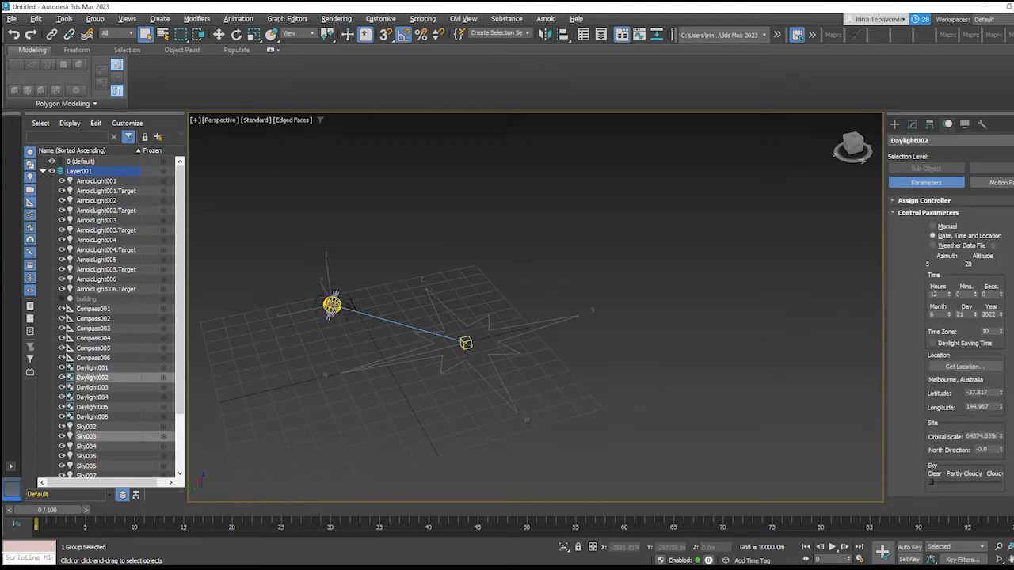
{"action": "double_click", "coordinate": [935, 295]}
{"action": "type", "text": "6"}
{"action": "key", "text": "Return"}
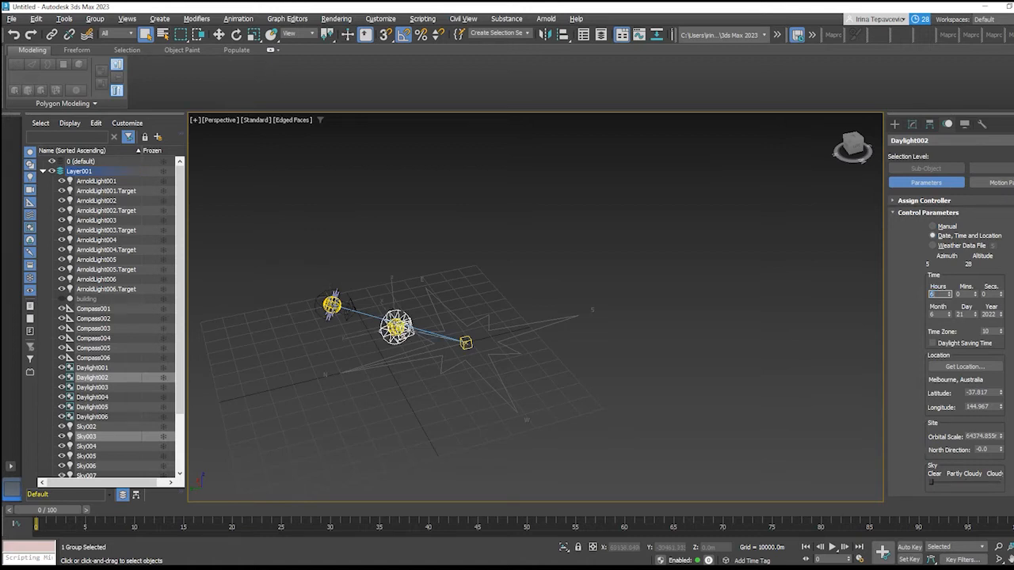
- Select Daylight003 at the overlapping noon suns and set its time to 9 hours
{"action": "middle_click_drag", "start_coordinate": [539, 301], "coordinate": [392, 324], "text": "alt"}
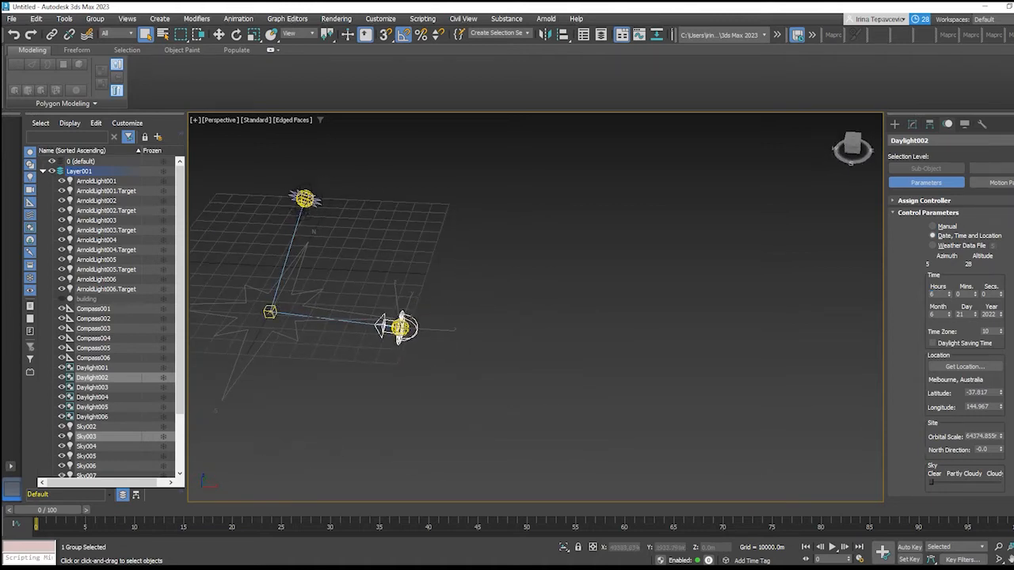
{"action": "left_click", "coordinate": [306, 198]}
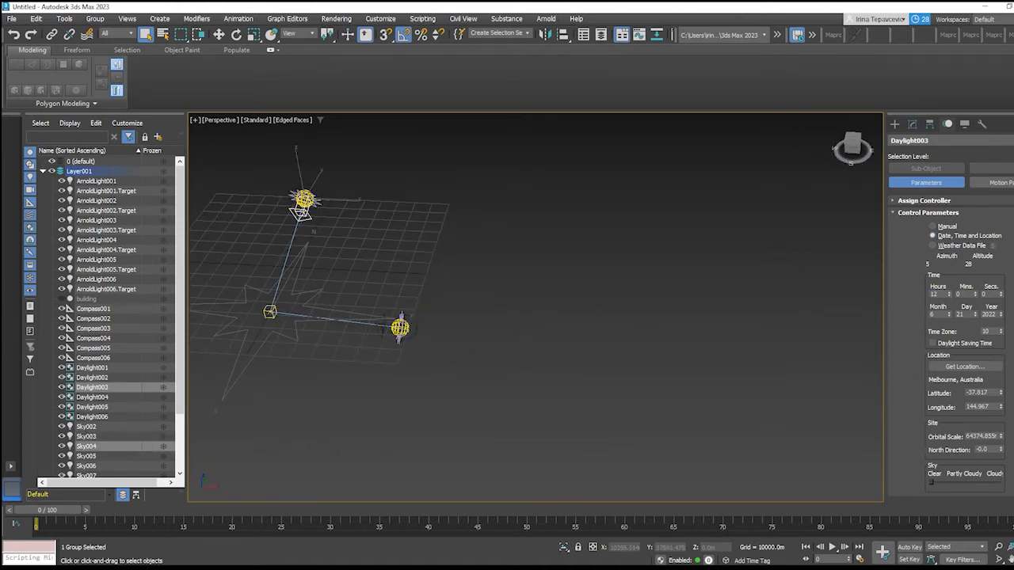
{"action": "double_click", "coordinate": [935, 294]}
{"action": "type", "text": "9"}
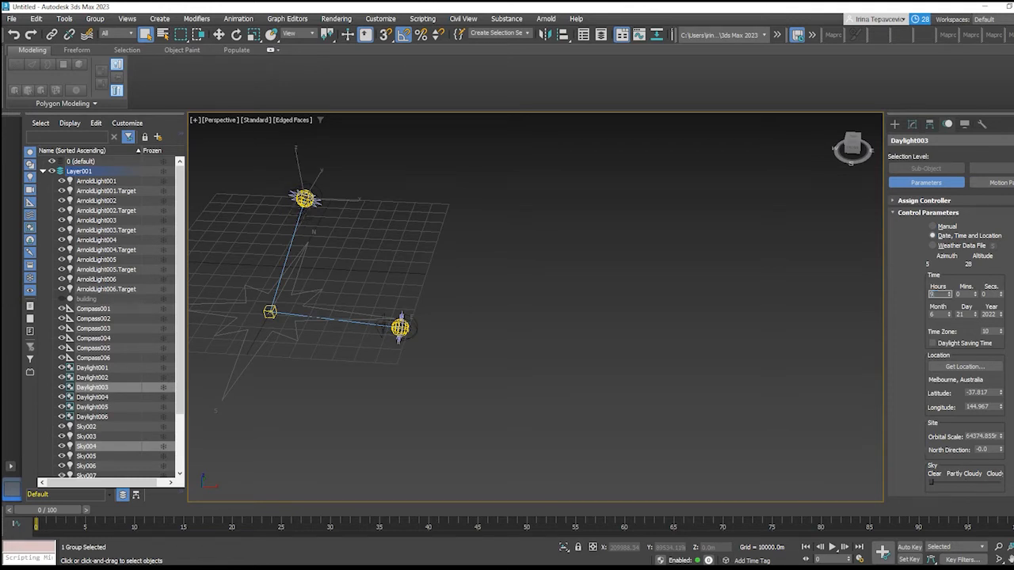
{"action": "key", "text": "Return"}
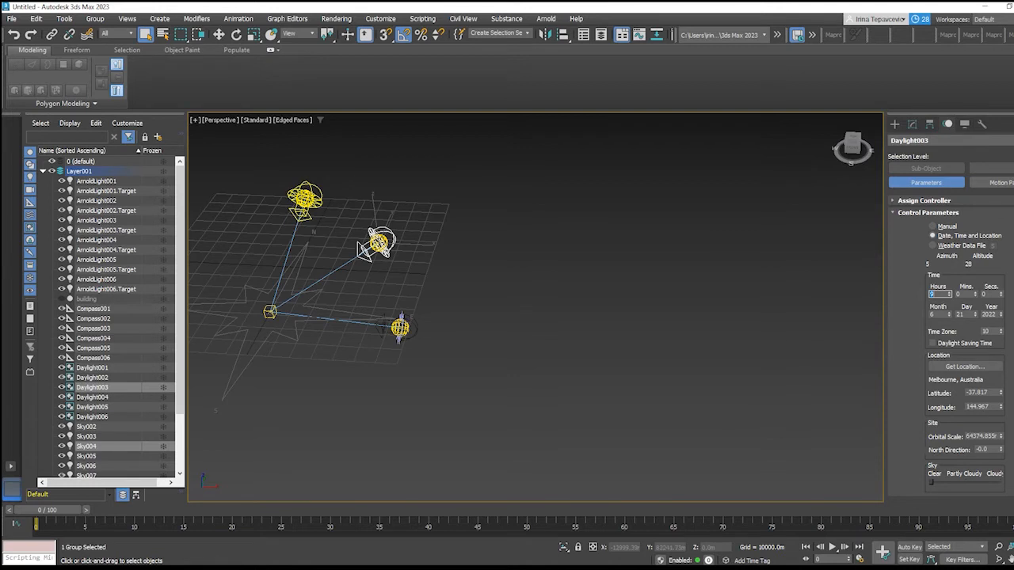
- Select Daylight004 at the noon sun position and set its time to 15 hours
{"action": "left_click", "coordinate": [313, 190]}
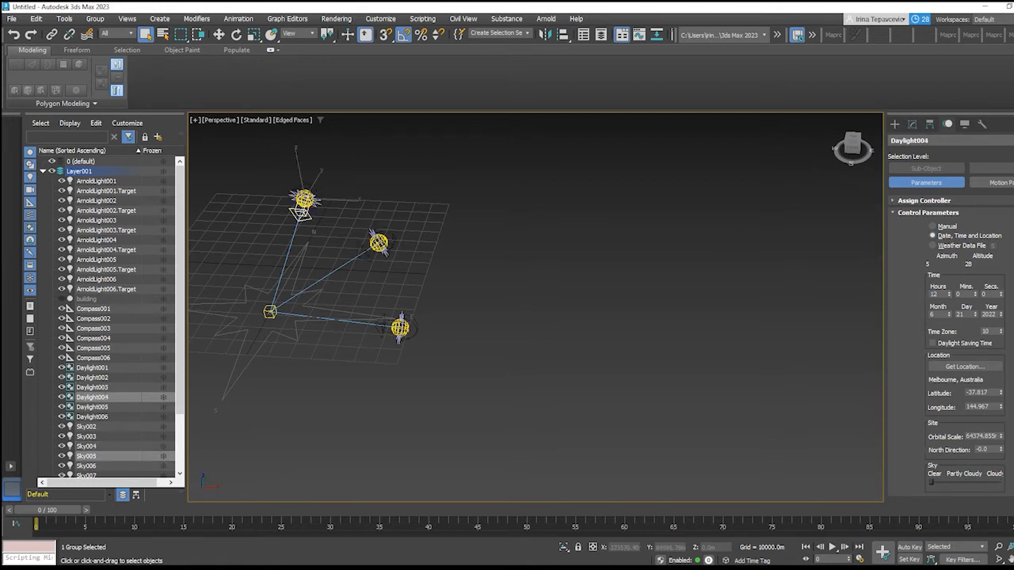
{"action": "left_click", "coordinate": [938, 294]}
{"action": "key", "text": "Return"}
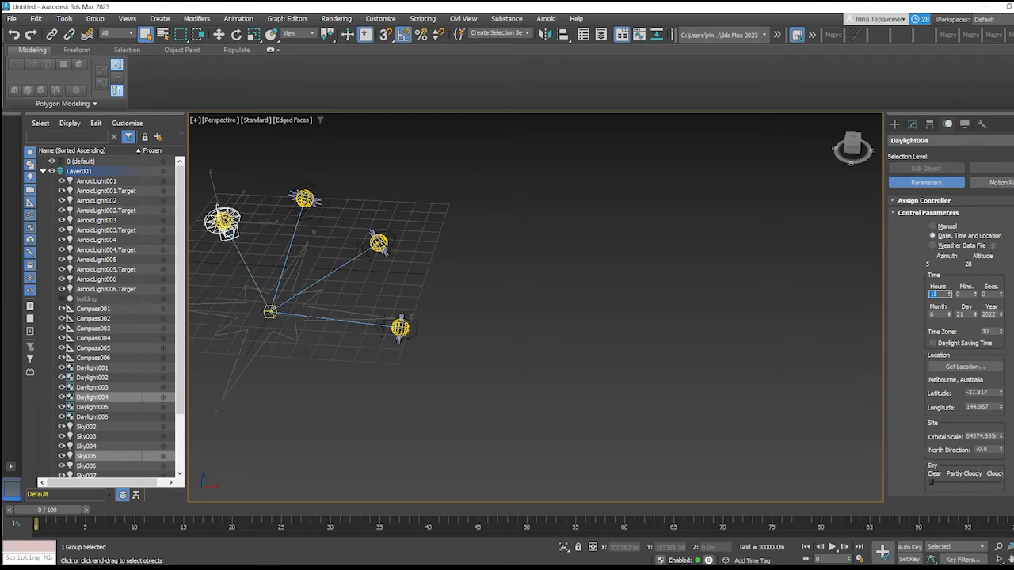
- Select Daylight005 at the noon sun position and set its time to 18 hours
{"action": "left_click", "coordinate": [305, 199]}
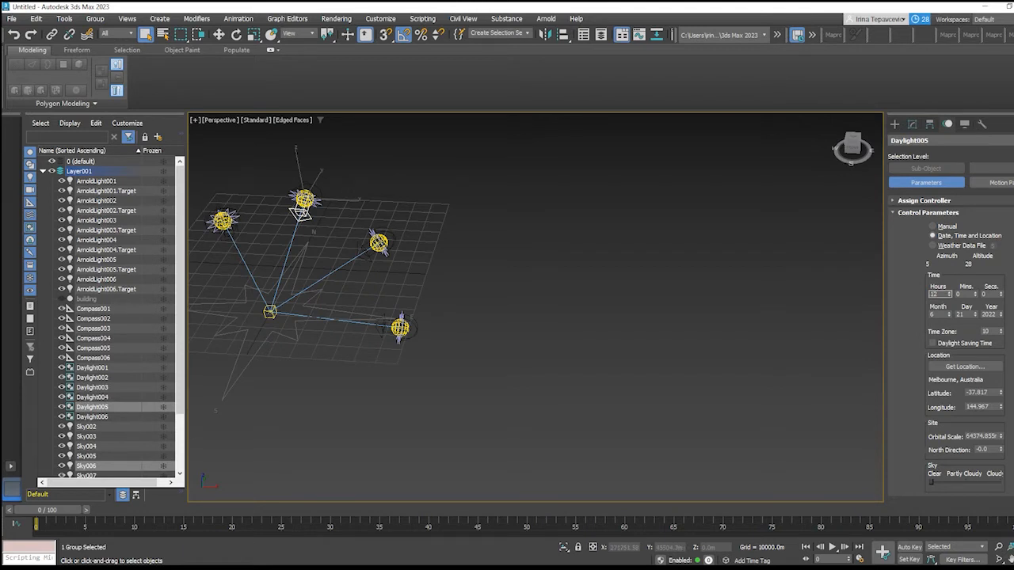
{"action": "type", "text": "18"}
{"action": "key", "text": "Return"}
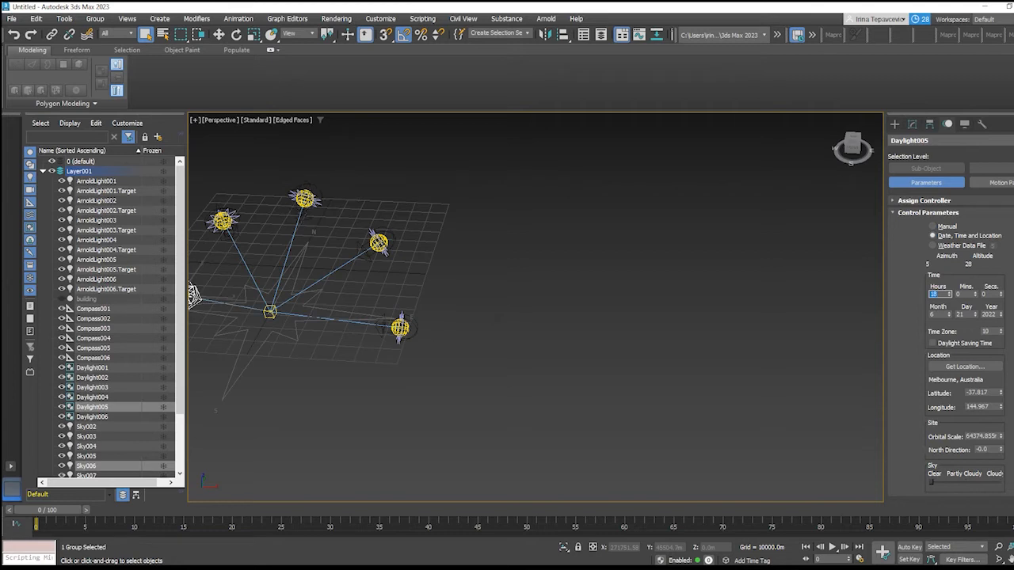
- Select Daylight006 at the noon sun position, set its time to 22 hours, and clear the selection
{"action": "middle_click_drag", "start_coordinate": [630, 257], "coordinate": [780, 258]}
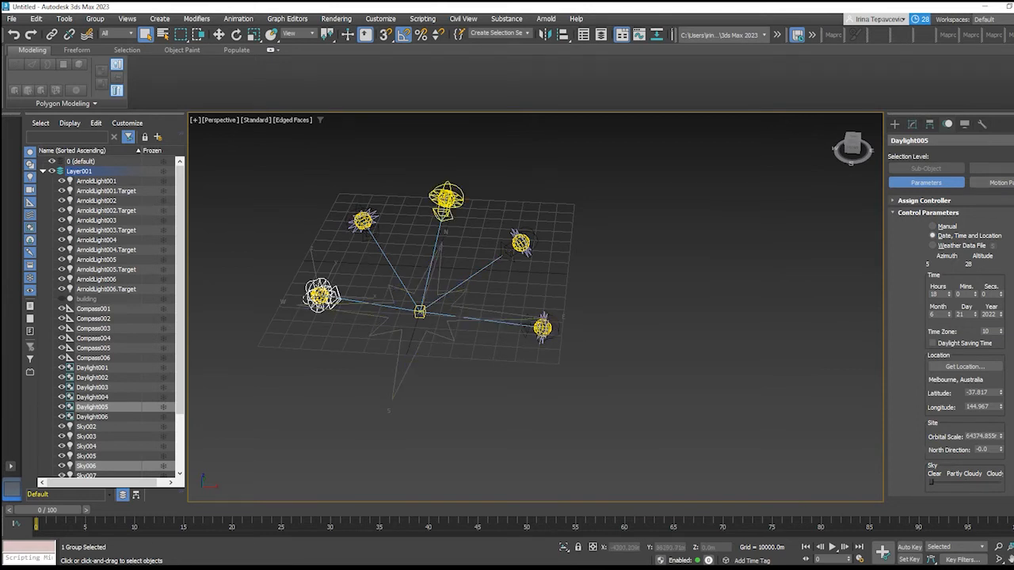
{"action": "left_click", "coordinate": [446, 198]}
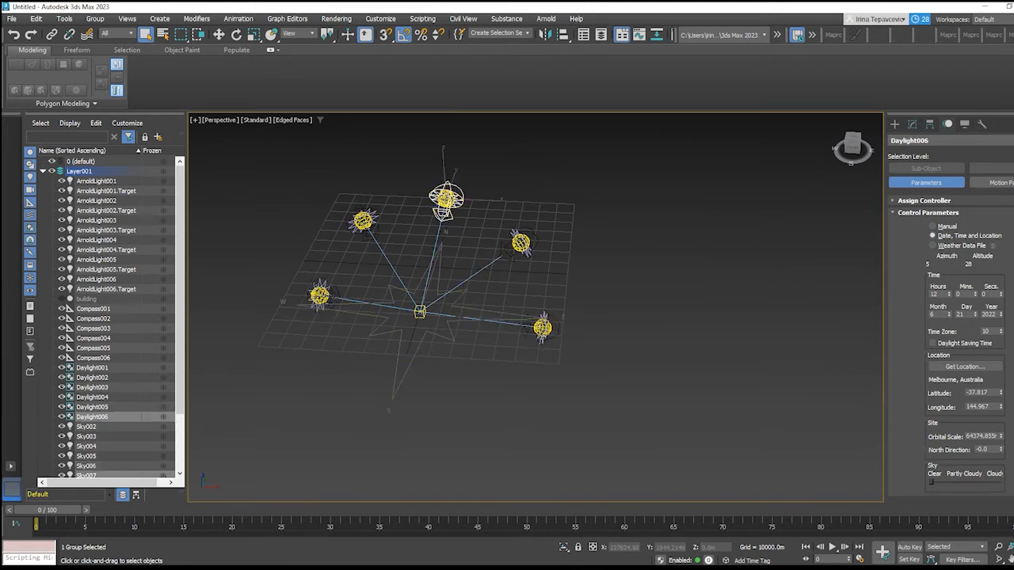
{"action": "double_click", "coordinate": [935, 294]}
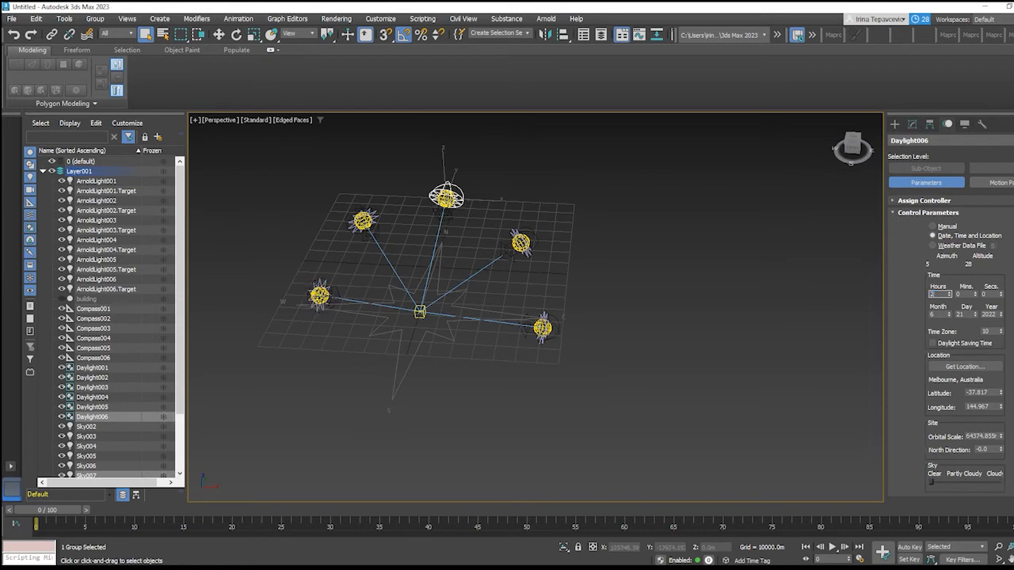
{"action": "key", "text": "Return"}
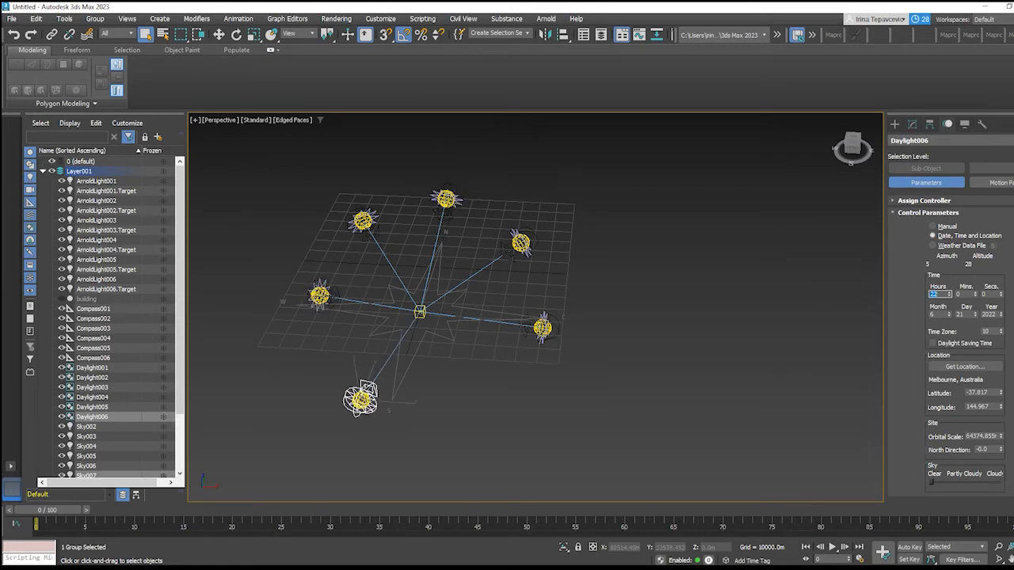
{"action": "middle_click_drag", "start_coordinate": [611, 198], "coordinate": [546, 208], "text": "alt"}
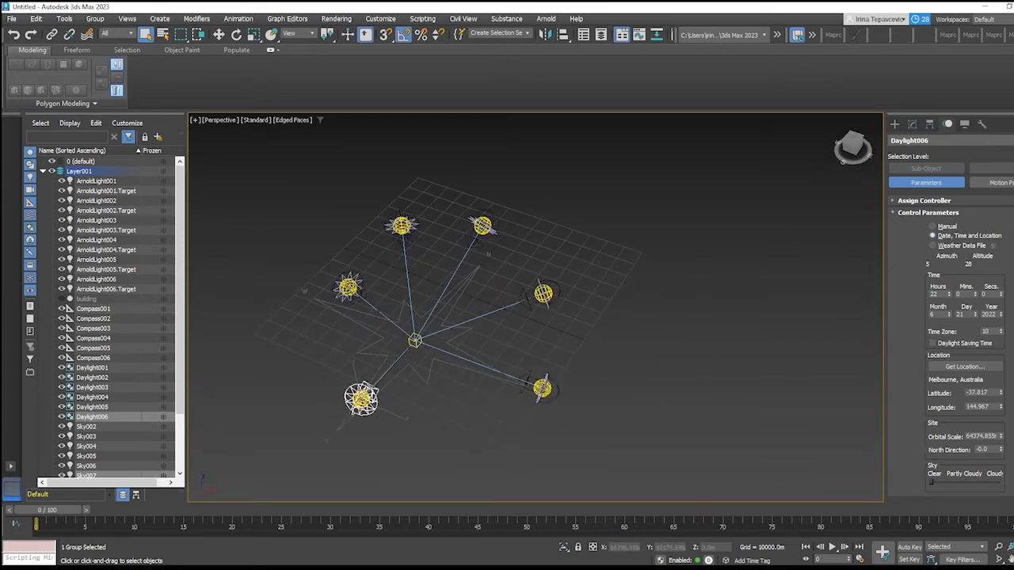
{"action": "left_click", "coordinate": [585, 262]}
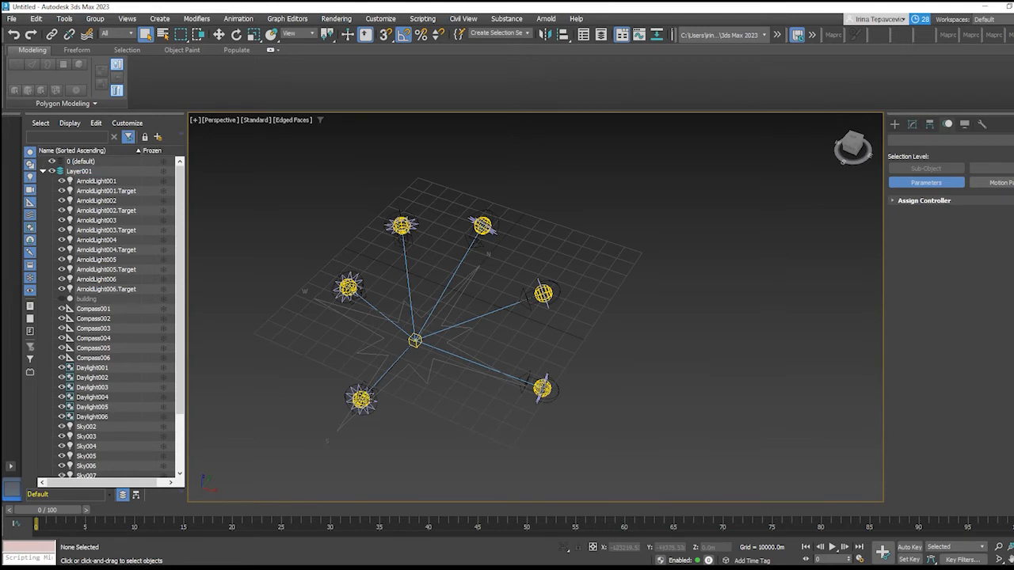
- Unhide the building and move it along the Y axis to about -41562 m, over the compass centre
{"action": "left_click", "coordinate": [62, 300]}
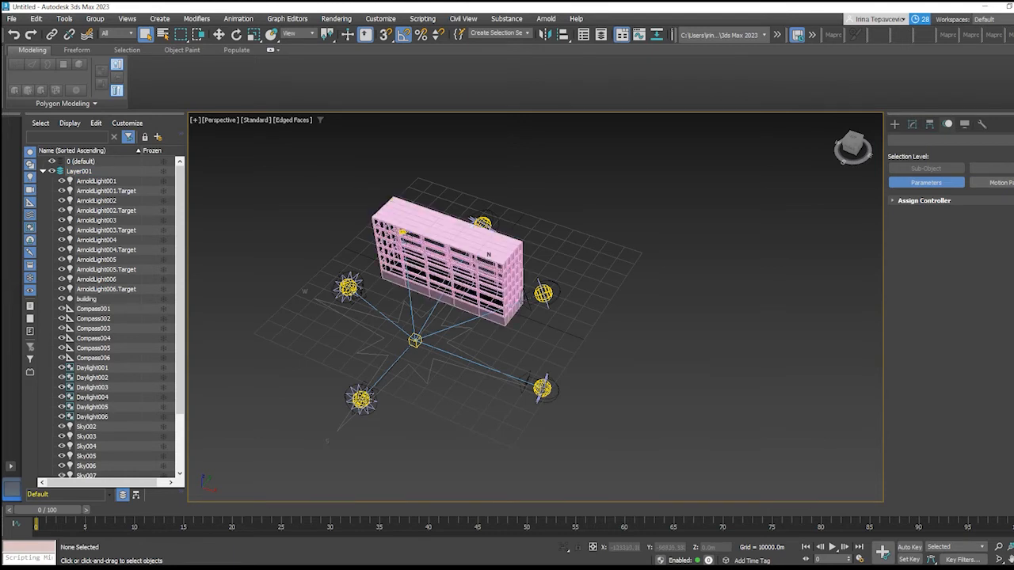
{"action": "left_click", "coordinate": [87, 299]}
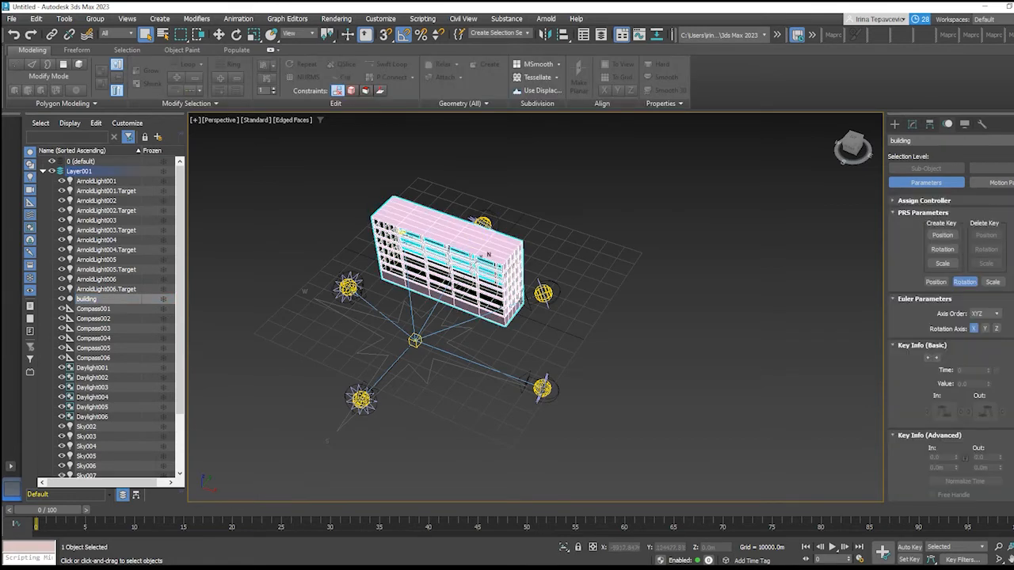
{"action": "middle_click_drag", "start_coordinate": [444, 317], "coordinate": [342, 315]}
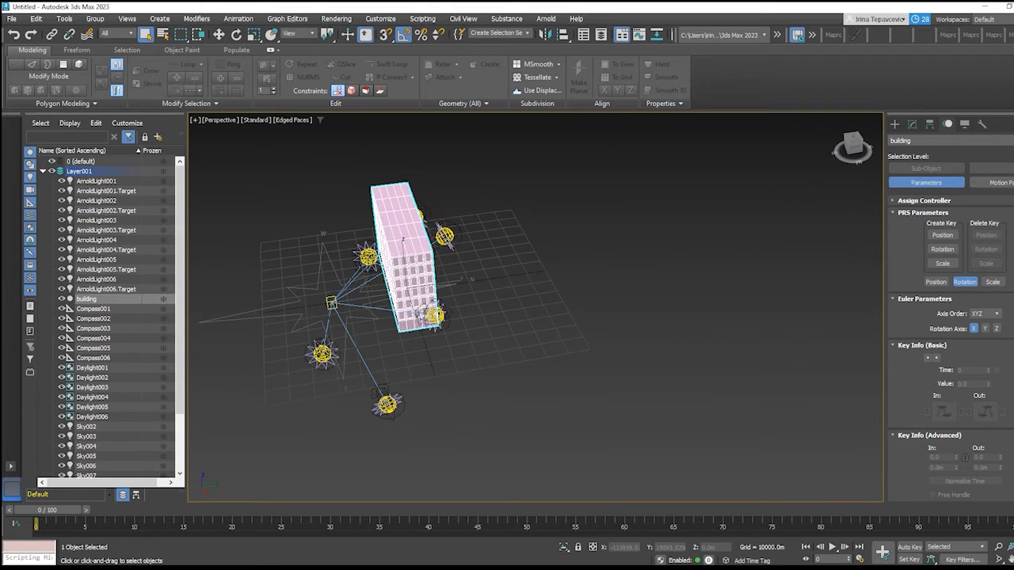
{"action": "left_click", "coordinate": [219, 34]}
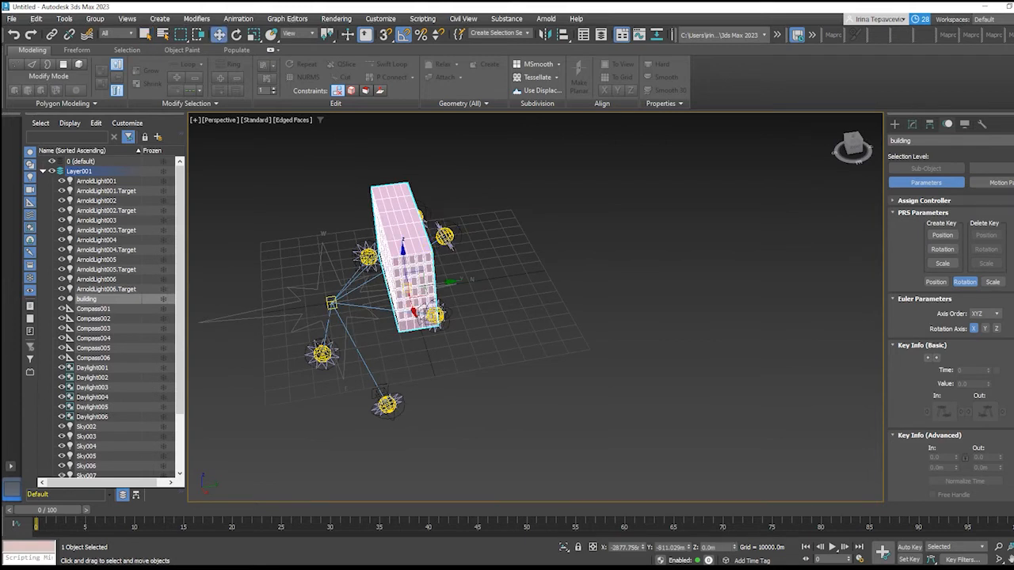
{"action": "left_click_drag", "start_coordinate": [438, 284], "coordinate": [350, 292]}
- Set the Perspective viewport to High Quality, turn off Edged Faces, and deselect the building
{"action": "middle_click_drag", "start_coordinate": [350, 292], "coordinate": [380, 277], "text": "alt"}
{"action": "key", "text": "z"}
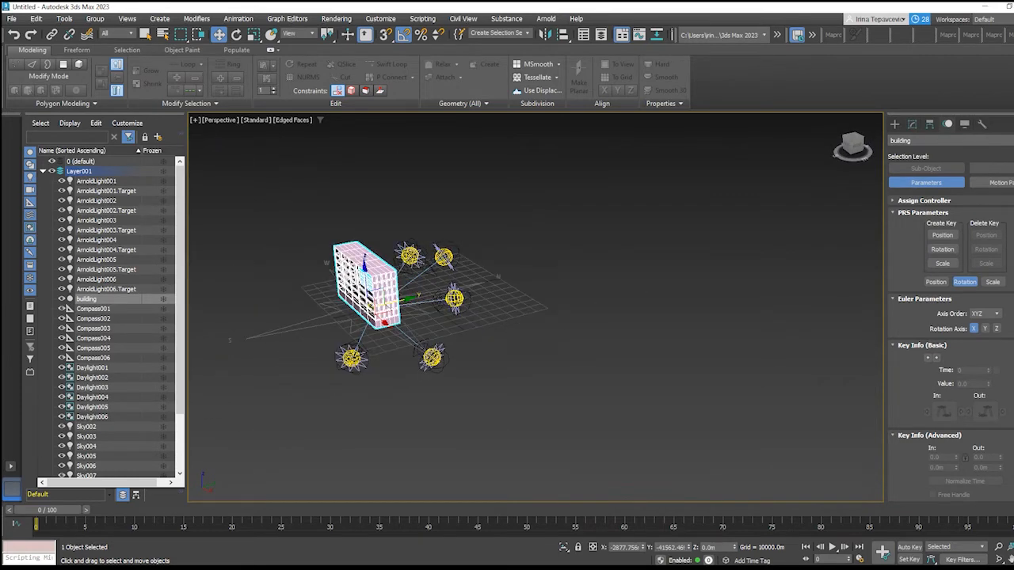
{"action": "left_click", "coordinate": [255, 119]}
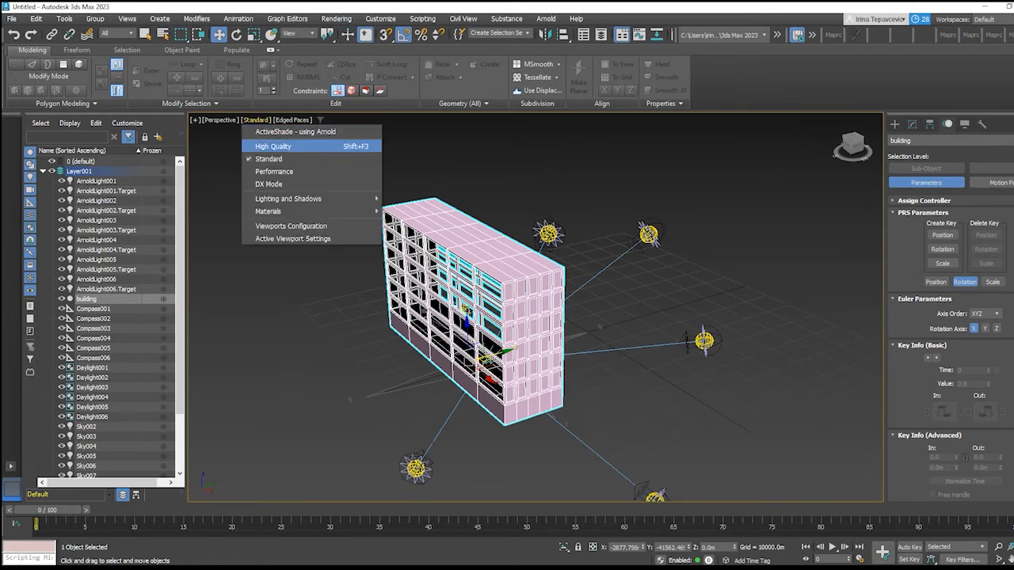
{"action": "left_click", "coordinate": [273, 145]}
{"action": "left_click", "coordinate": [299, 119]}
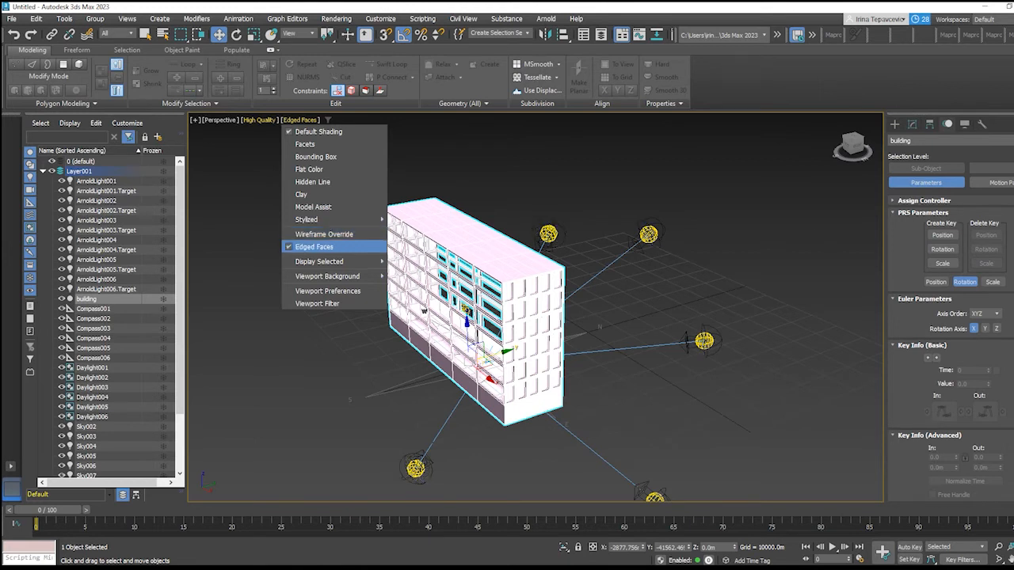
{"action": "left_click", "coordinate": [314, 246]}
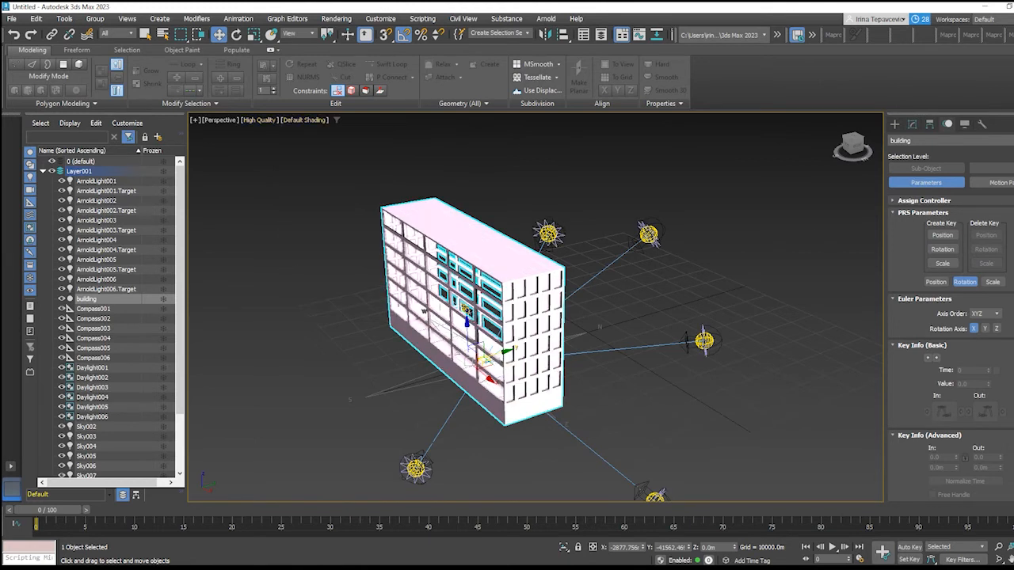
{"action": "left_click", "coordinate": [340, 356]}
{"action": "scroll", "coordinate": [519, 412], "scroll_direction": "up", "scroll_amount": 2}
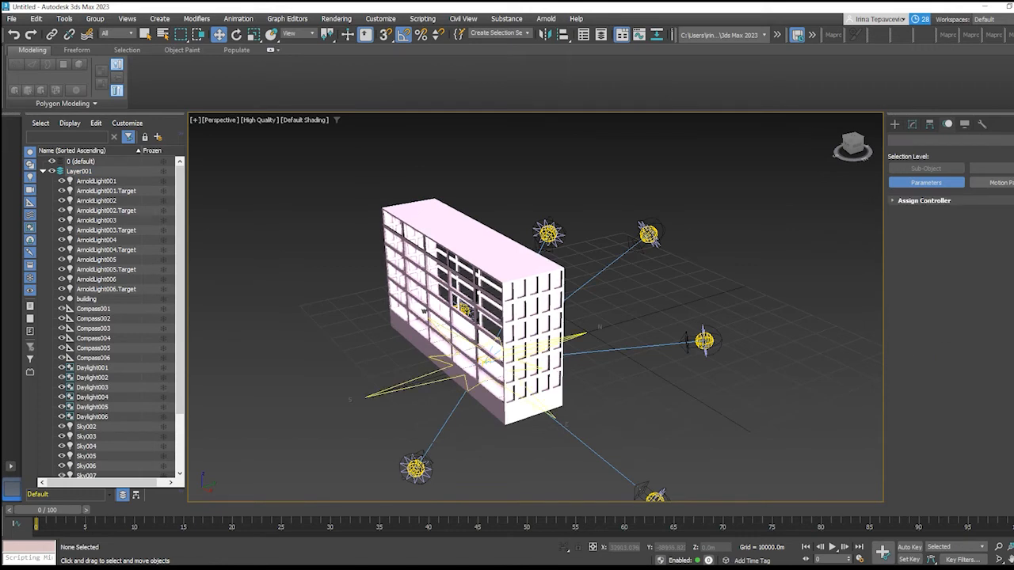
- Render the building in the Perspective view, inspect the shadows inside it, and minimize the rendered frame
{"action": "scroll", "coordinate": [519, 411], "scroll_direction": "up", "scroll_amount": 2}
{"action": "scroll", "coordinate": [569, 396], "scroll_direction": "up", "scroll_amount": 3}
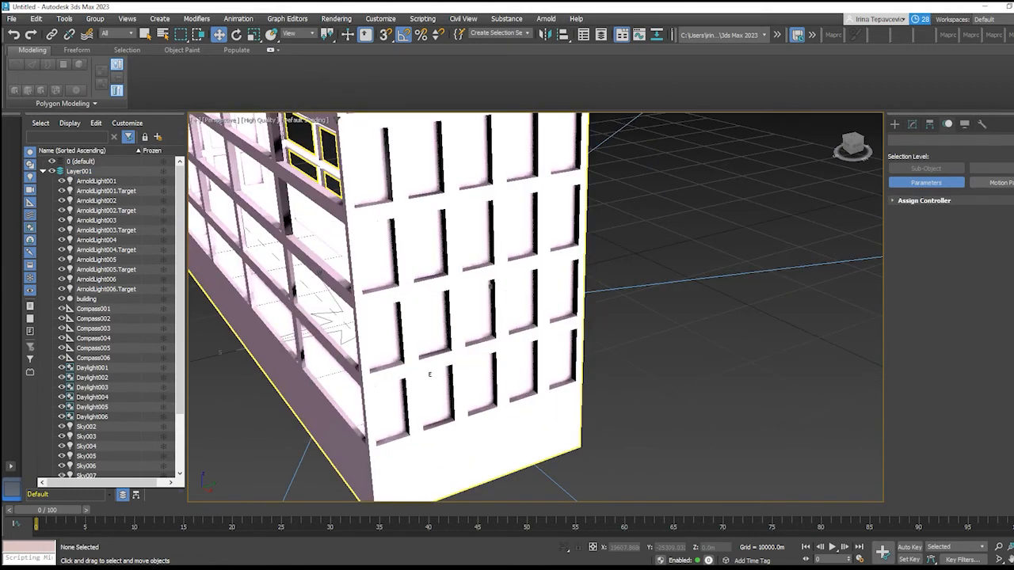
{"action": "scroll", "coordinate": [430, 374], "scroll_direction": "down", "scroll_amount": 2}
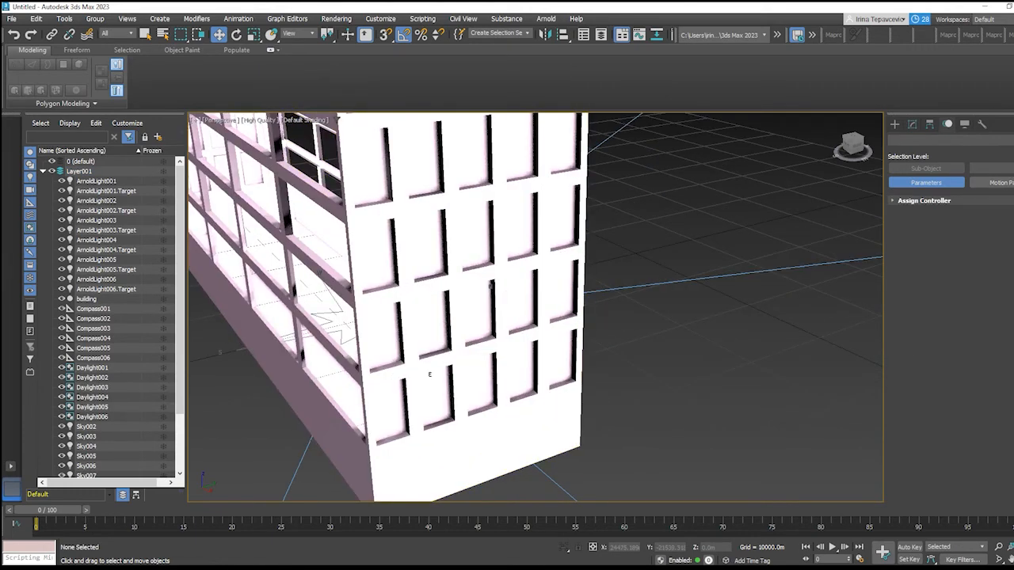
{"action": "scroll", "coordinate": [575, 404], "scroll_direction": "down", "scroll_amount": 3}
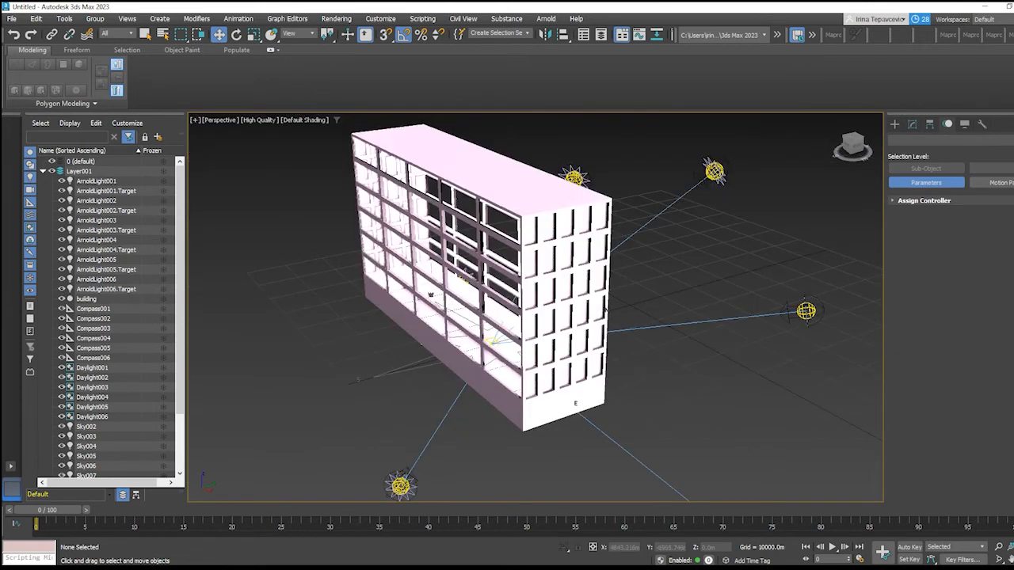
{"action": "left_click", "coordinate": [336, 19]}
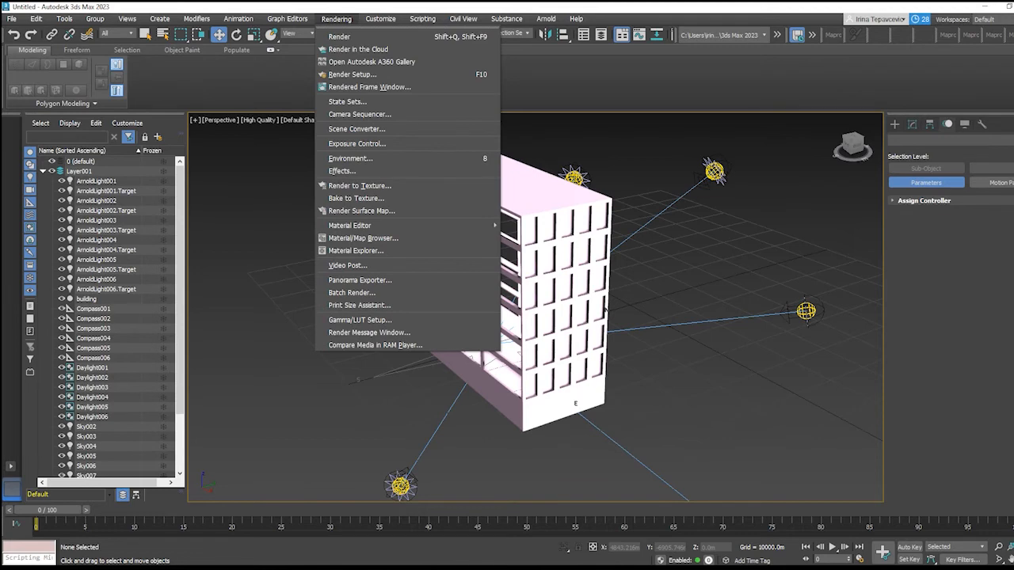
{"action": "left_click", "coordinate": [340, 36]}
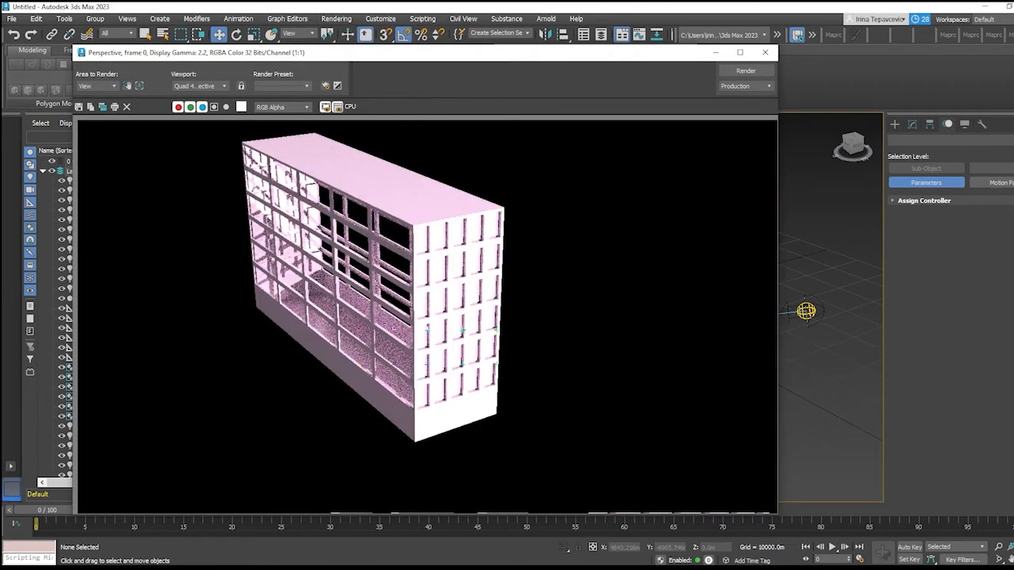
{"action": "scroll", "coordinate": [317, 301], "scroll_direction": "up", "scroll_amount": 1}
{"action": "scroll", "coordinate": [317, 301], "scroll_direction": "up", "scroll_amount": 1}
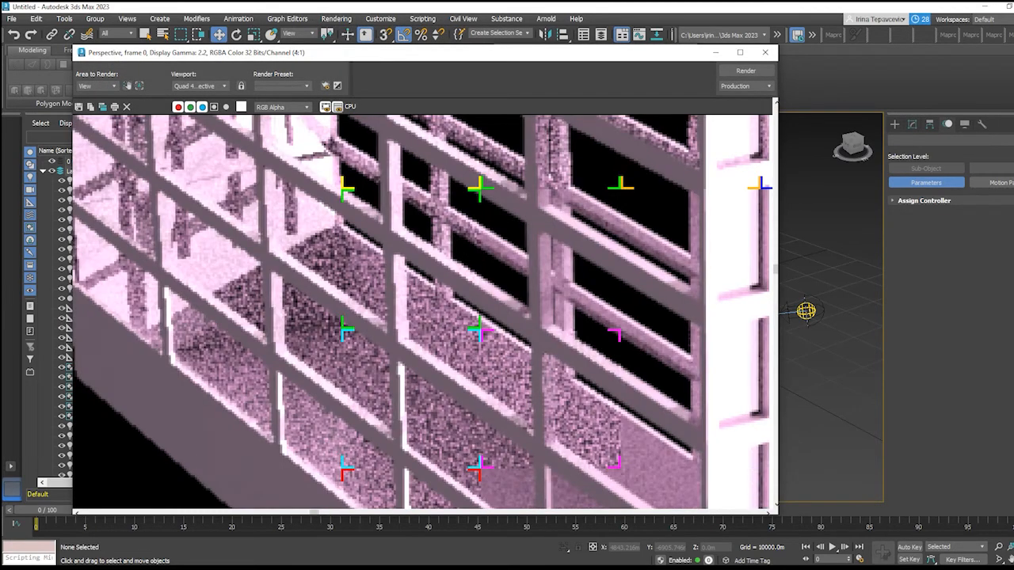
{"action": "scroll", "coordinate": [425, 311], "scroll_direction": "down", "scroll_amount": 1}
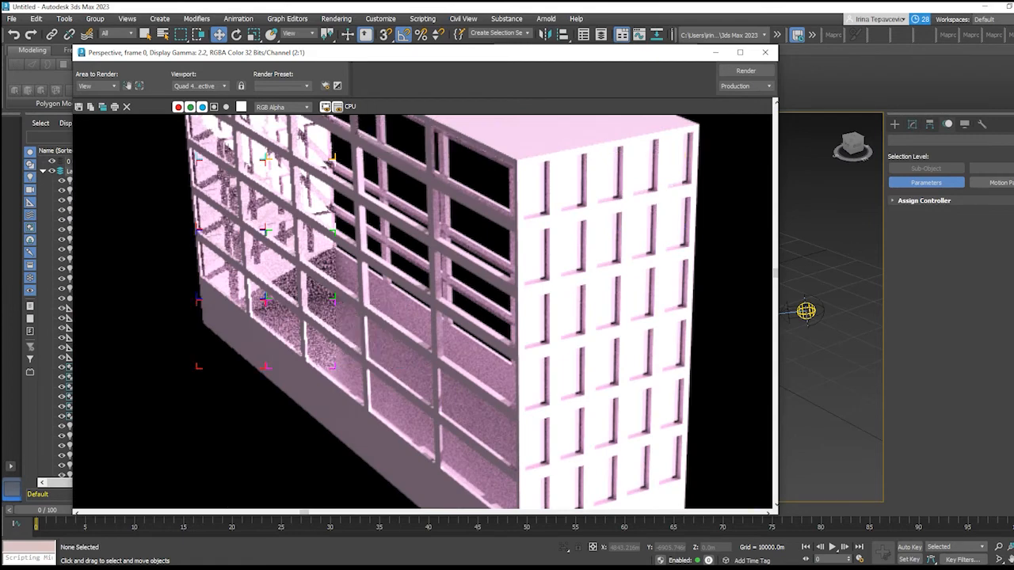
{"action": "scroll", "coordinate": [425, 311], "scroll_direction": "down", "scroll_amount": 1}
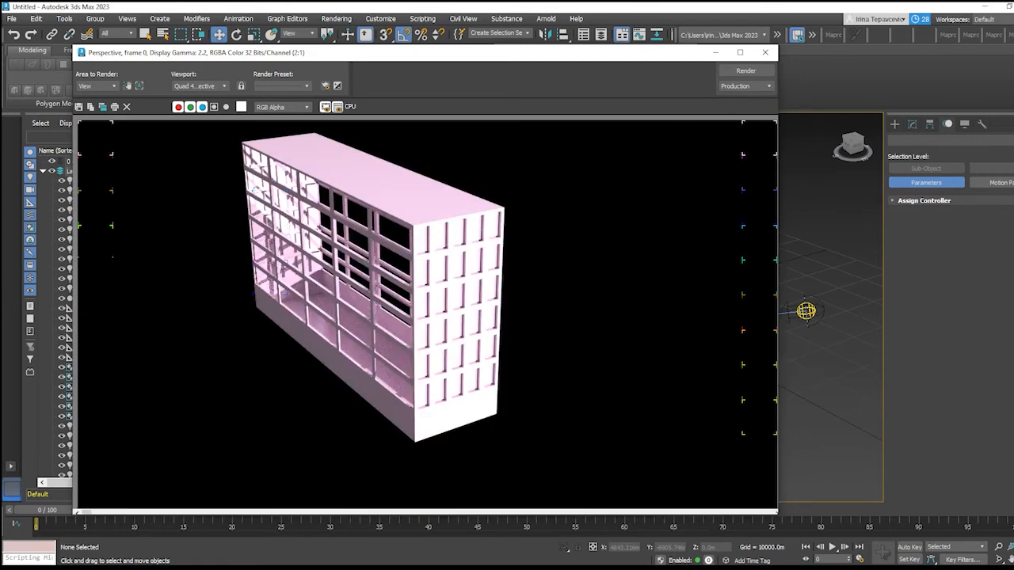
{"action": "scroll", "coordinate": [425, 311], "scroll_direction": "up", "scroll_amount": 1}
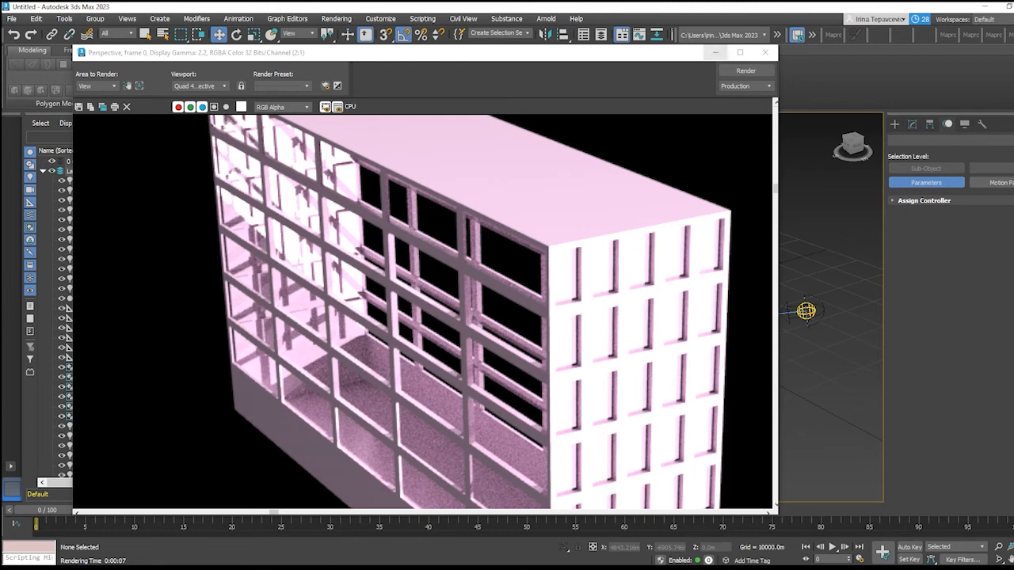
{"action": "left_click", "coordinate": [716, 52]}
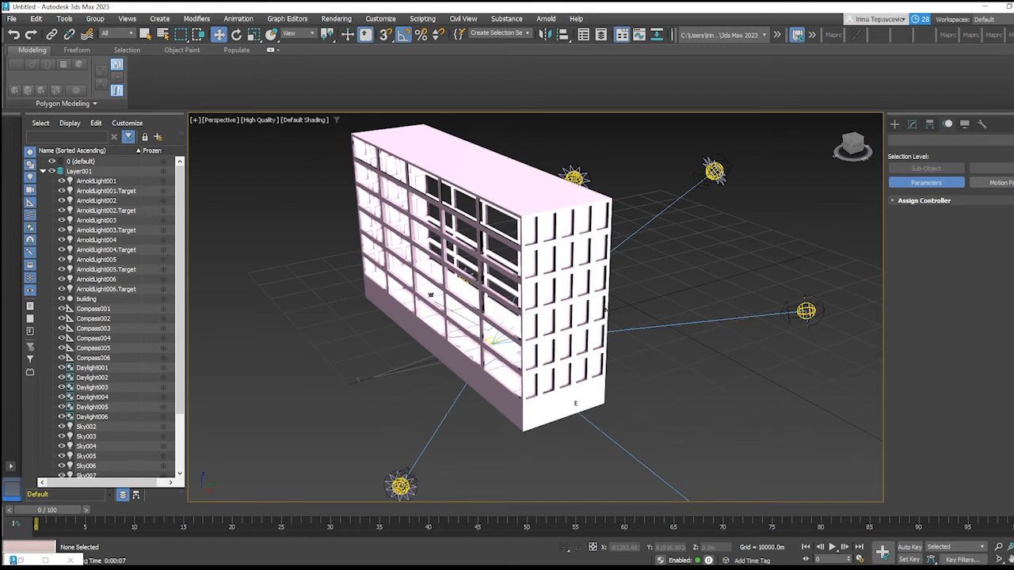
- Hide the building and create a box about 15,500 m long, 33,000 m wide and 25,200 m high near the compass centre
{"action": "left_click", "coordinate": [61, 300]}
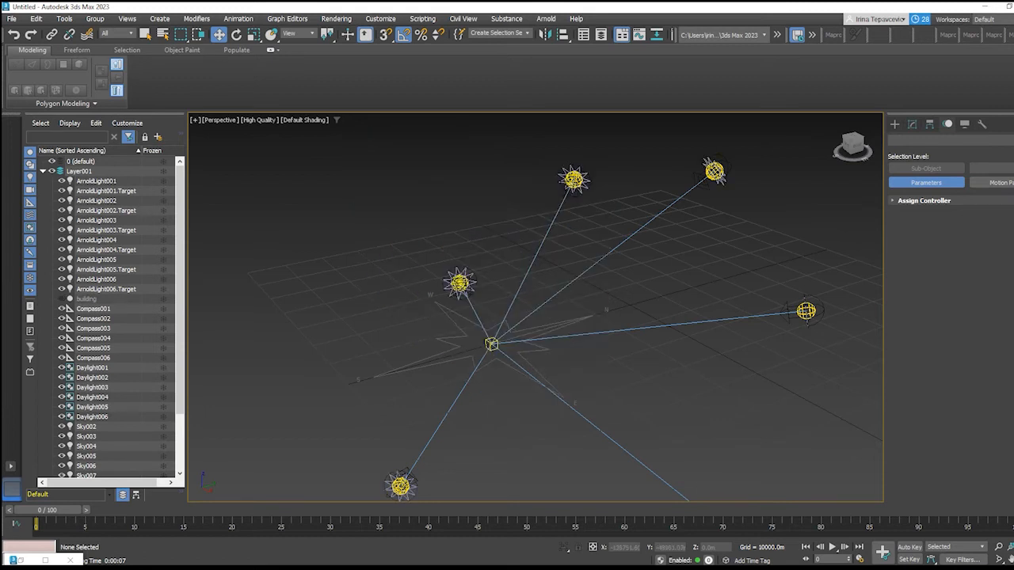
{"action": "left_click", "coordinate": [895, 125]}
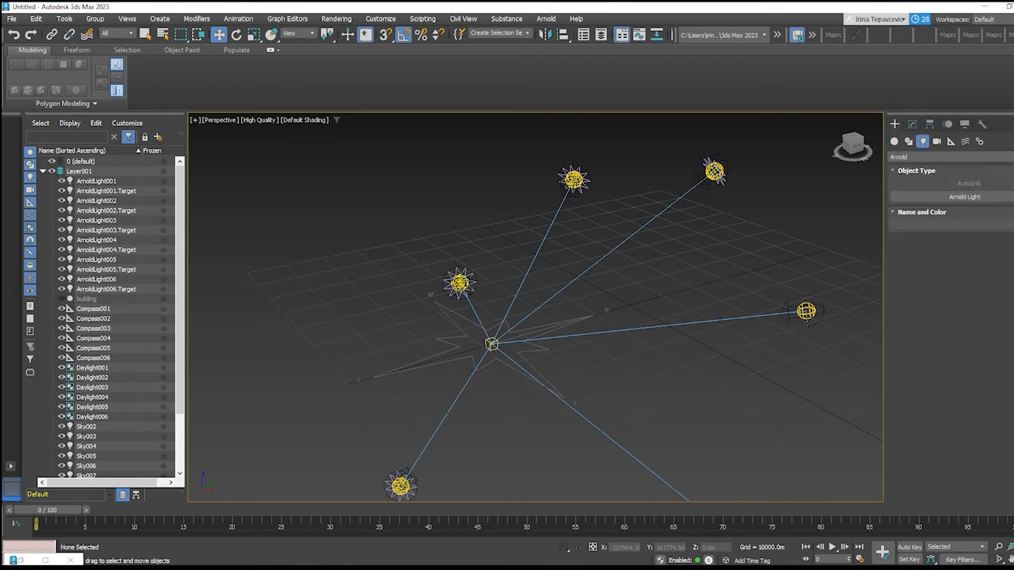
{"action": "left_click", "coordinate": [894, 141]}
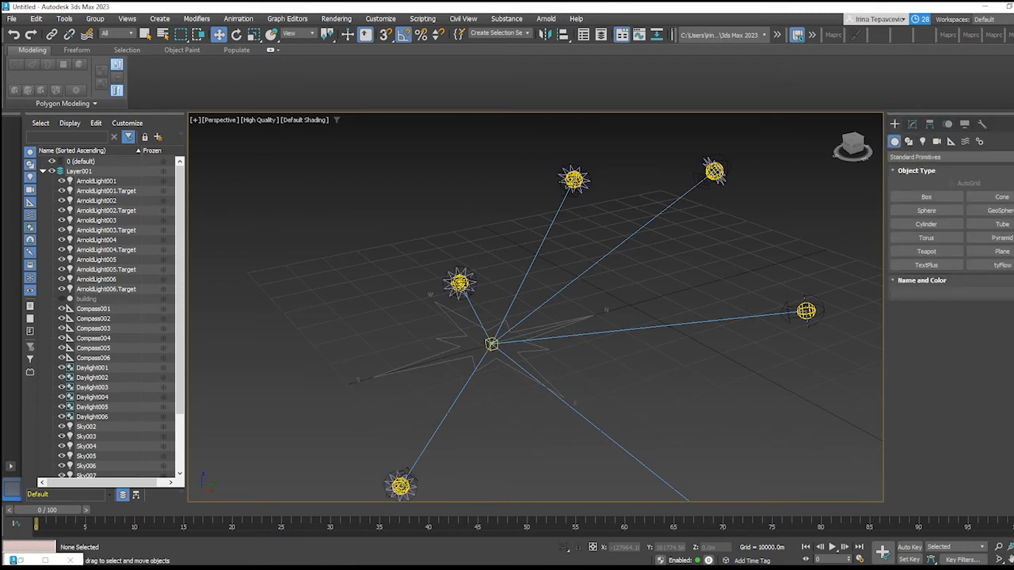
{"action": "left_click", "coordinate": [927, 196]}
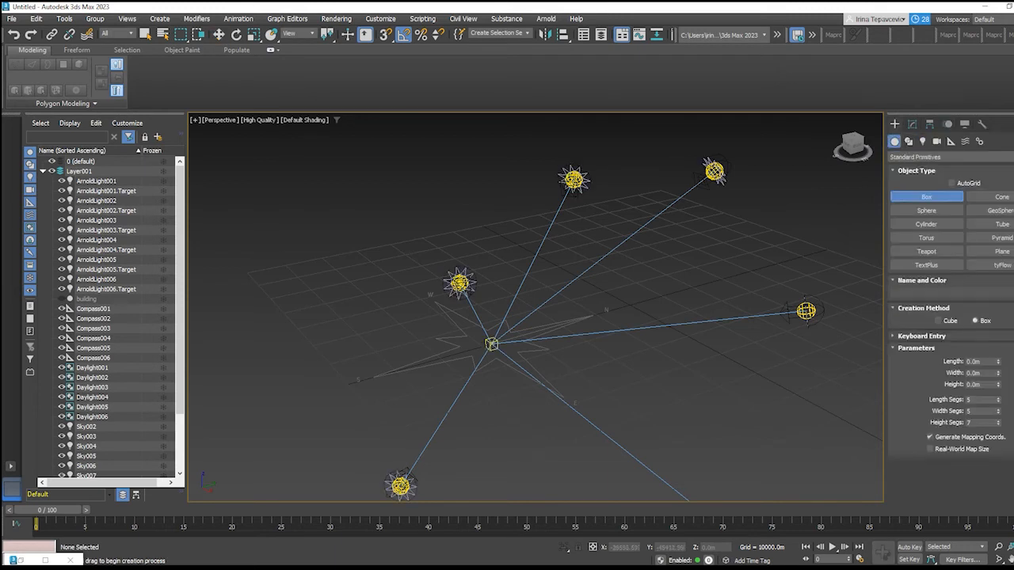
{"action": "left_click_drag", "start_coordinate": [404, 306], "coordinate": [533, 343]}
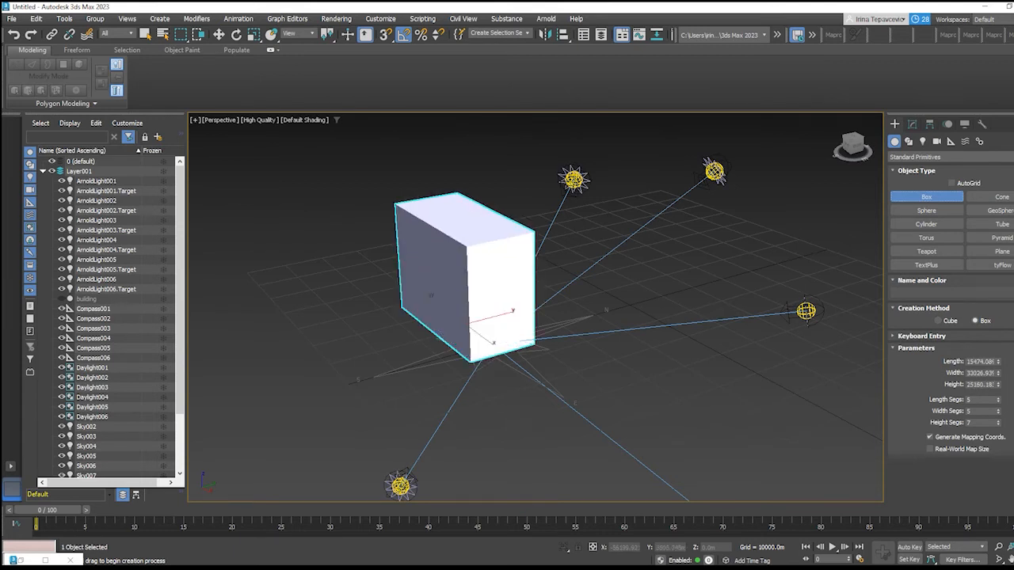
{"action": "left_click", "coordinate": [534, 231]}
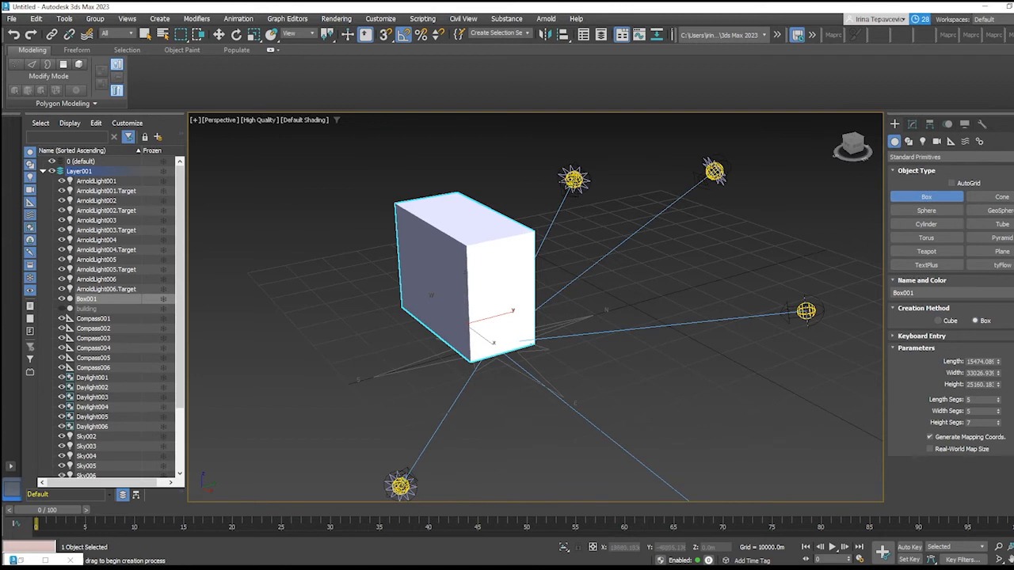
- Create a tall box about 21,700 × 9,200 × 39,800 m near the compass's east mark and a small one about 13,600 × 6,000 × 17,200 m
{"action": "left_click_drag", "start_coordinate": [496, 402], "coordinate": [620, 393]}
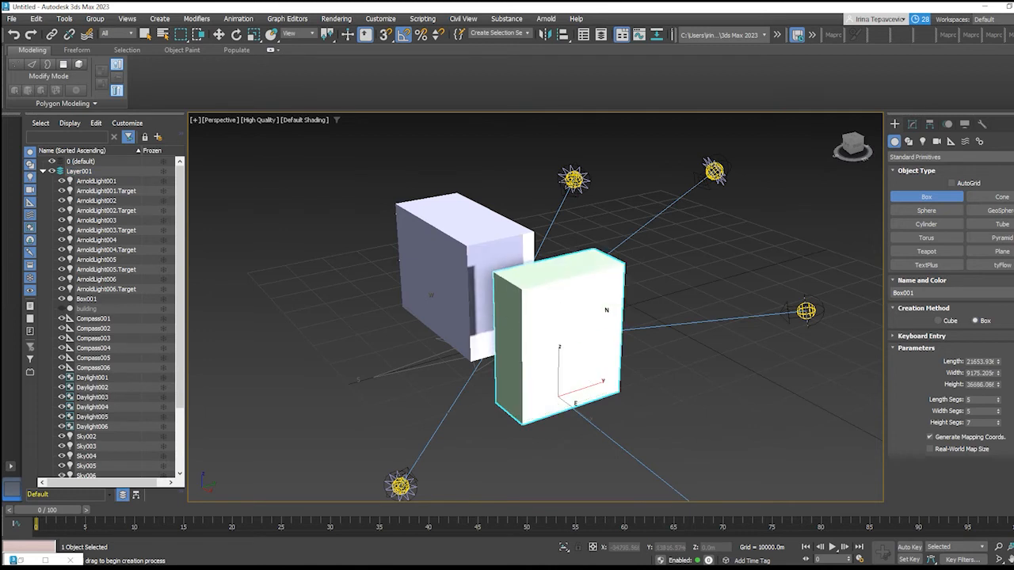
{"action": "left_click", "coordinate": [628, 190]}
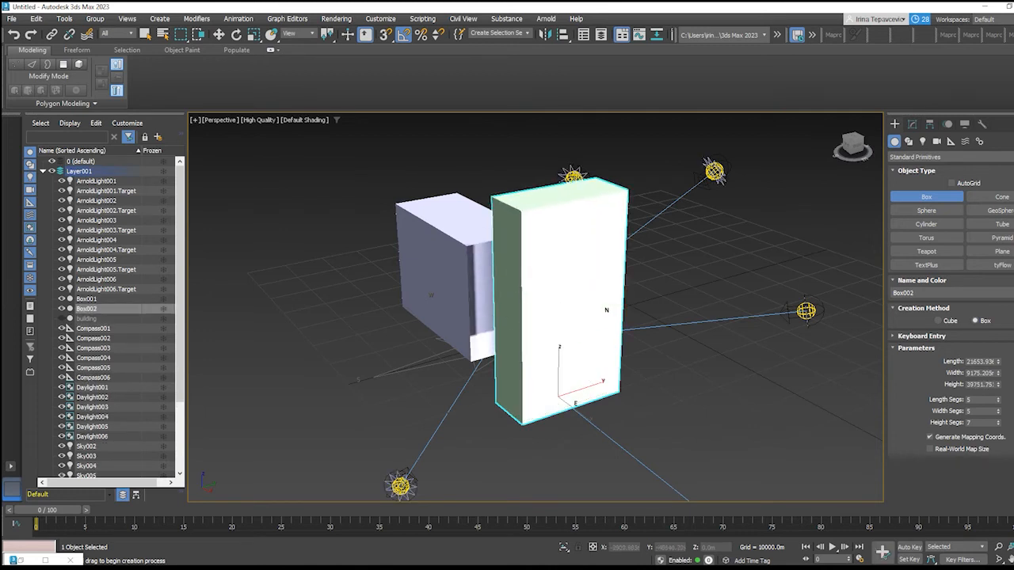
{"action": "left_click_drag", "start_coordinate": [404, 352], "coordinate": [353, 382]}
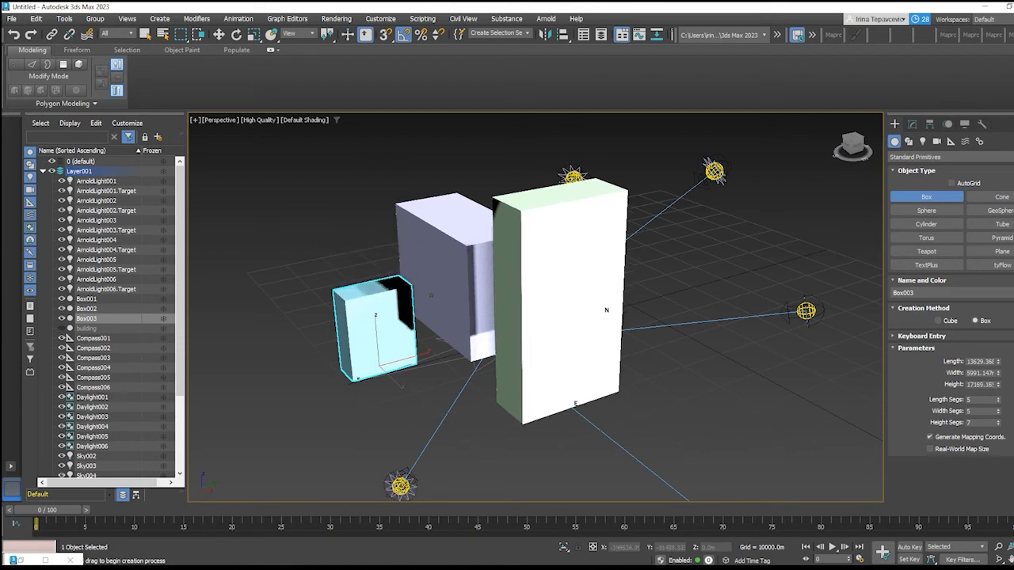
- Switch the Perspective viewport to Standard and create a long box about 10,600 × 39,700 × 23,200 m between the first and smallest boxes
{"action": "left_click", "coordinate": [259, 119]}
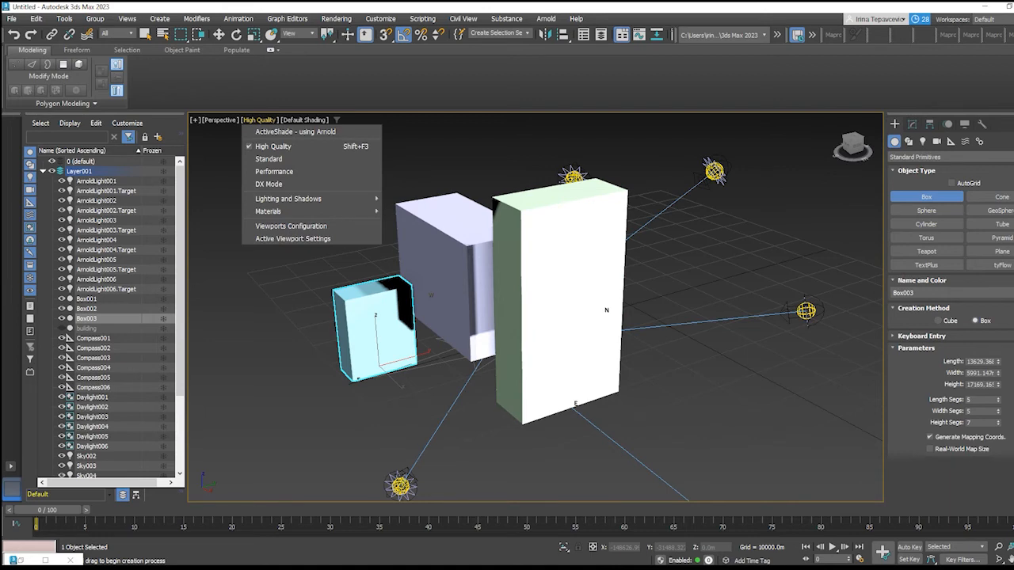
{"action": "left_click", "coordinate": [268, 158]}
{"action": "middle_click_drag", "start_coordinate": [443, 305], "coordinate": [625, 357], "text": "alt"}
{"action": "left_click_drag", "start_coordinate": [457, 314], "coordinate": [277, 391]}
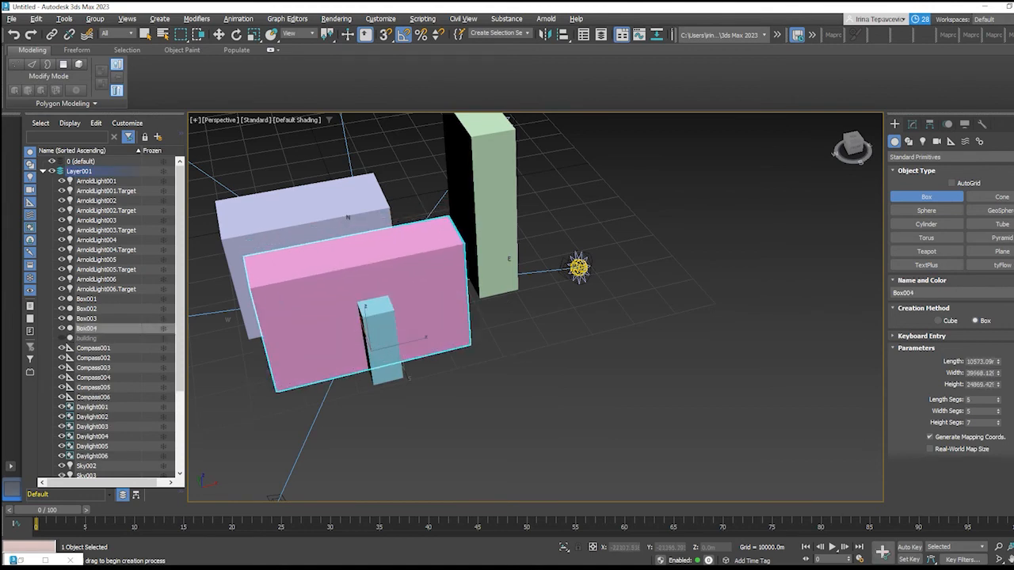
{"action": "left_click", "coordinate": [275, 295]}
{"action": "middle_click_drag", "start_coordinate": [275, 295], "coordinate": [468, 273], "text": "alt"}
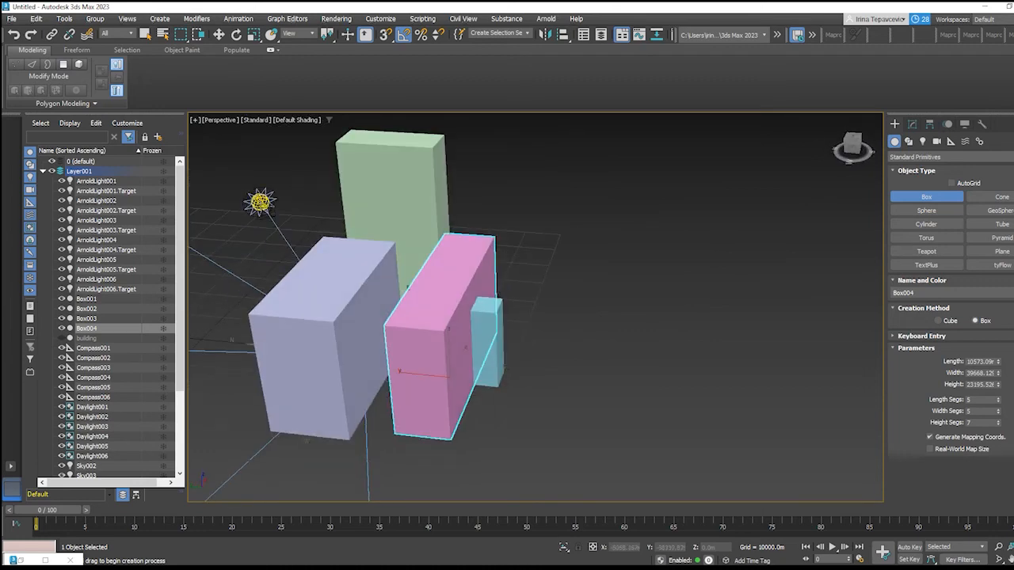
- Add three outer boxes around the group: two tall ones on opposite sides and a thin one about 14,200 × 3,000 × 12,300 m
{"action": "left_click_drag", "start_coordinate": [533, 283], "coordinate": [507, 256]}
{"action": "middle_click_drag", "start_coordinate": [507, 255], "coordinate": [400, 293]}
{"action": "scroll", "coordinate": [499, 241], "scroll_direction": "down", "scroll_amount": 4}
{"action": "scroll", "coordinate": [263, 217], "scroll_direction": "up", "scroll_amount": 5}
{"action": "left_click_drag", "start_coordinate": [474, 292], "coordinate": [469, 404]}
{"action": "left_click", "coordinate": [465, 219]}
{"action": "left_click_drag", "start_coordinate": [422, 378], "coordinate": [400, 341]}
{"action": "left_click", "coordinate": [396, 294]}
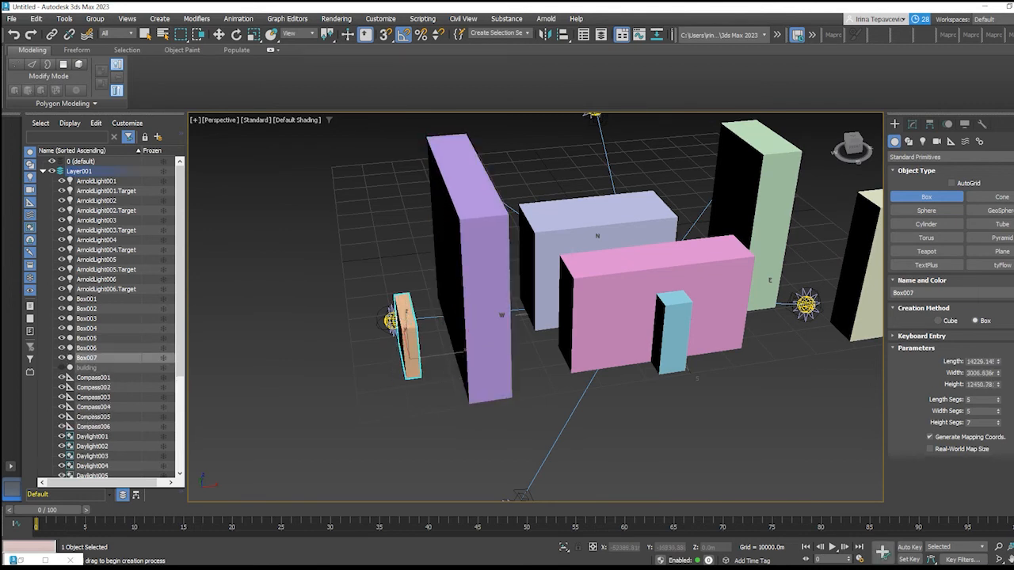
- Preview the boxes' shadows in High Quality viewport mode, and return the viewport to Standard
{"action": "middle_click_drag", "start_coordinate": [634, 301], "coordinate": [535, 304], "text": "alt"}
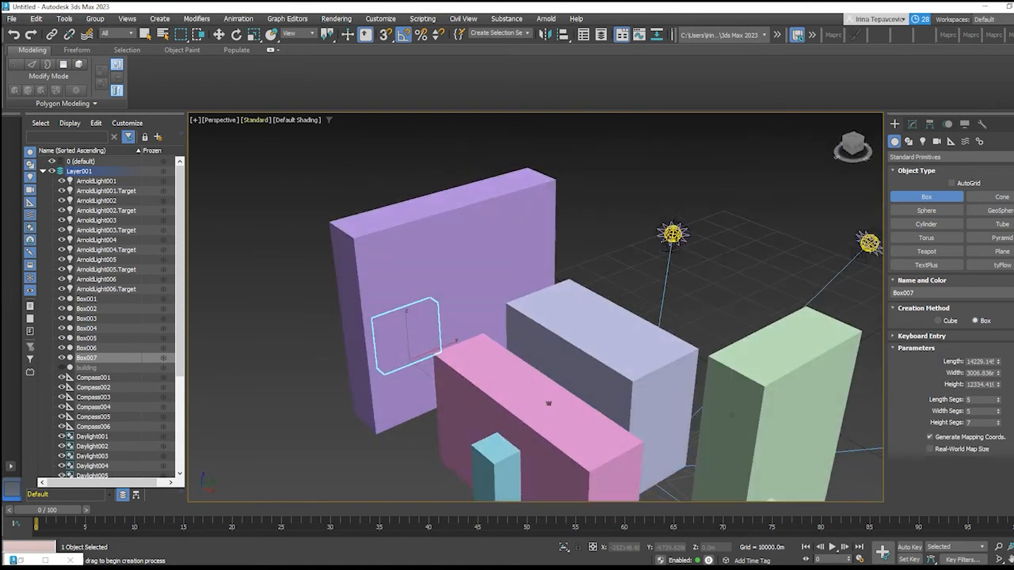
{"action": "left_click", "coordinate": [228, 120]}
{"action": "left_click", "coordinate": [269, 145]}
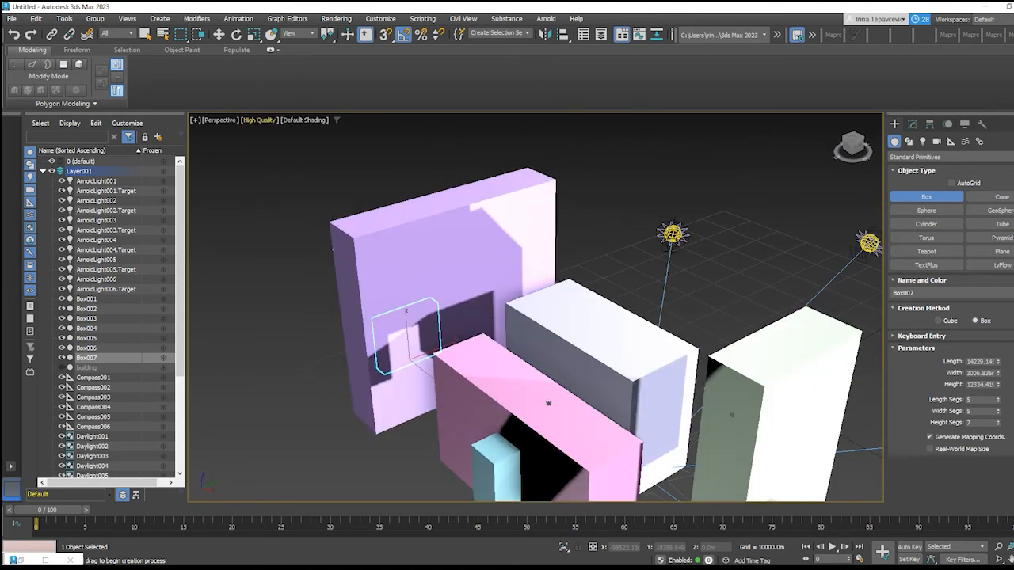
{"action": "scroll", "coordinate": [459, 229], "scroll_direction": "down", "scroll_amount": 3}
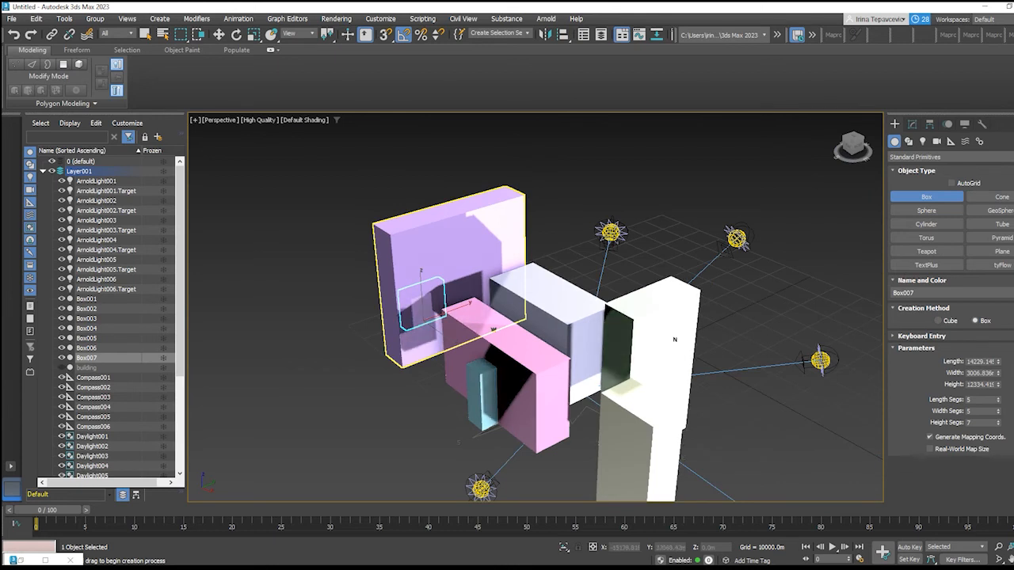
{"action": "left_click", "coordinate": [245, 119]}
{"action": "left_click", "coordinate": [261, 136]}
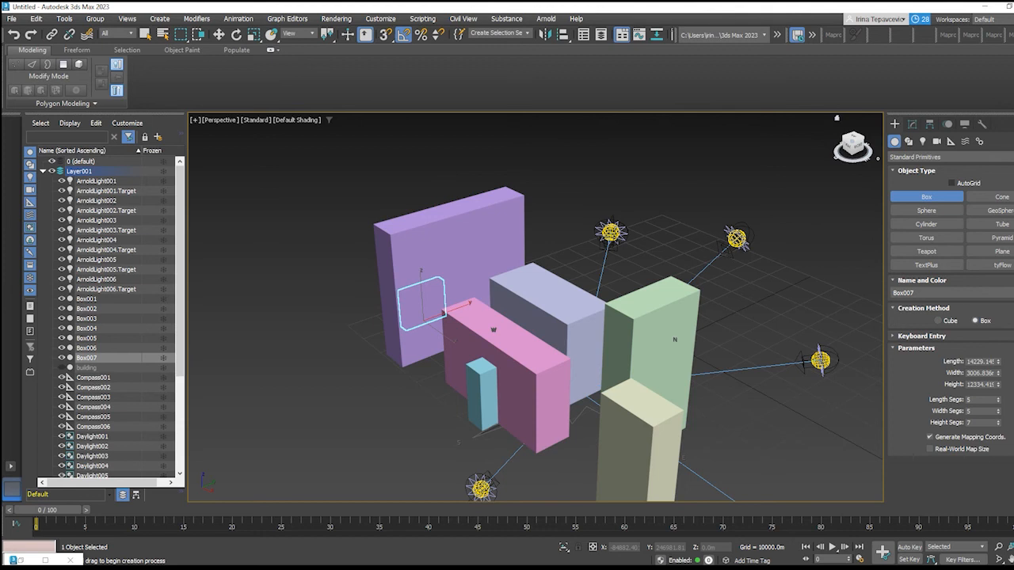
- Create a ground plane beneath the boxes and enlarge it to about 122,200 m long and 169,900 m wide
{"action": "left_click", "coordinate": [1000, 251]}
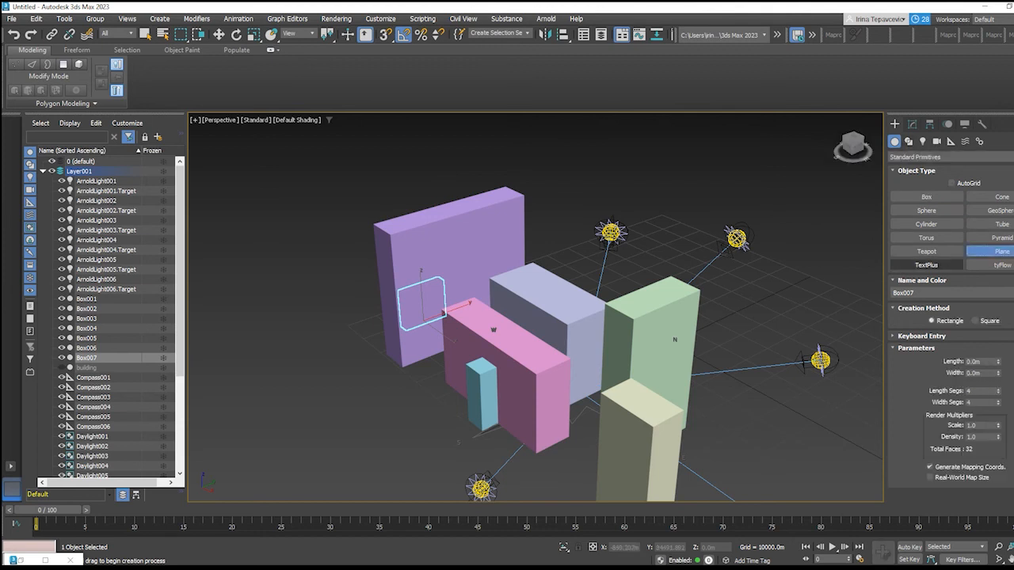
{"action": "left_click_drag", "start_coordinate": [444, 313], "coordinate": [860, 448]}
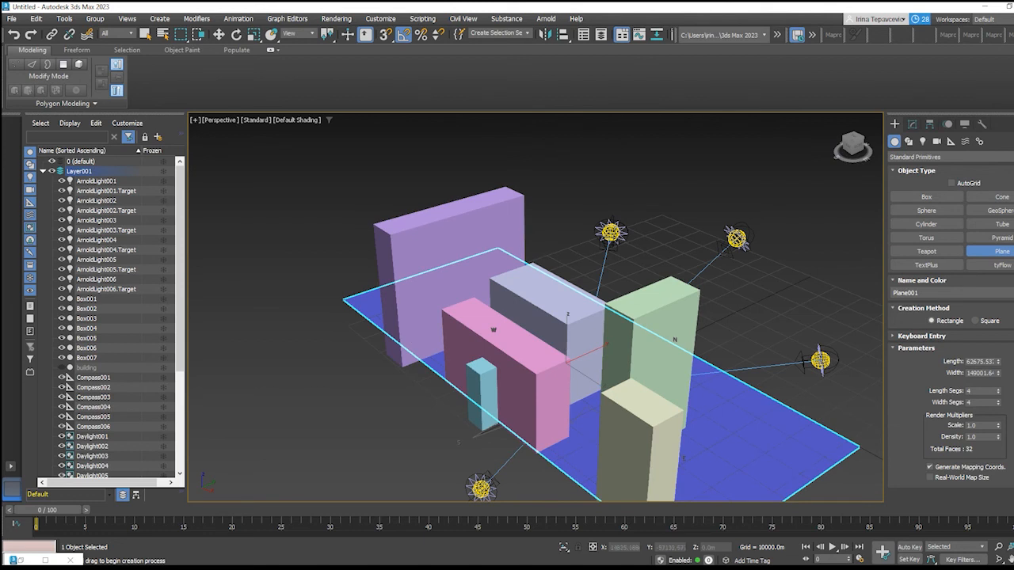
{"action": "left_click_drag", "start_coordinate": [860, 448], "coordinate": [891, 460]}
{"action": "left_click_drag", "start_coordinate": [998, 361], "coordinate": [998, 311]}
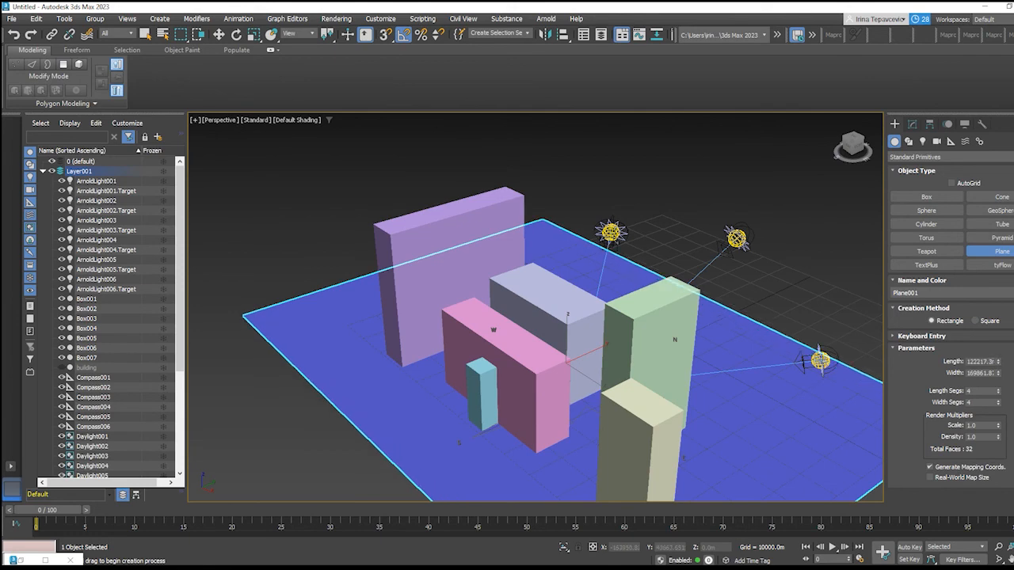
- Set the Perspective viewport to High Quality and examine the shadows the boxes cast on the ground plane
{"action": "scroll", "coordinate": [525, 238], "scroll_direction": "down", "scroll_amount": 5}
{"action": "scroll", "coordinate": [524, 228], "scroll_direction": "up", "scroll_amount": 3}
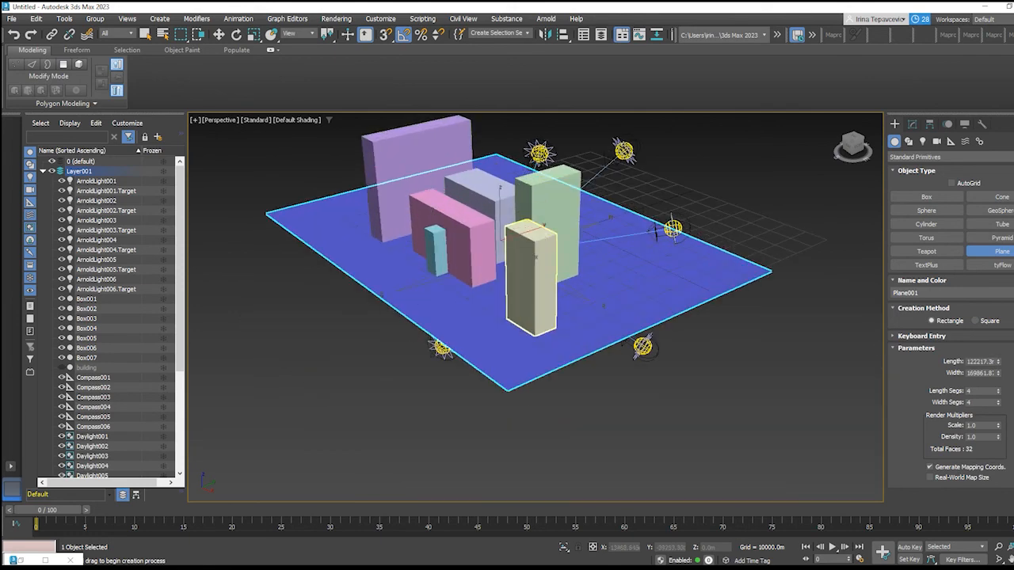
{"action": "mouse_move", "coordinate": [535, 258]}
{"action": "middle_mouse_down", "text": "alt"}
{"action": "mouse_move", "coordinate": [561, 219]}
{"action": "mouse_move", "coordinate": [570, 239]}
{"action": "mouse_move", "coordinate": [527, 255]}
{"action": "middle_mouse_up", "text": "alt"}
{"action": "scroll", "coordinate": [586, 202], "scroll_direction": "up", "scroll_amount": 3}
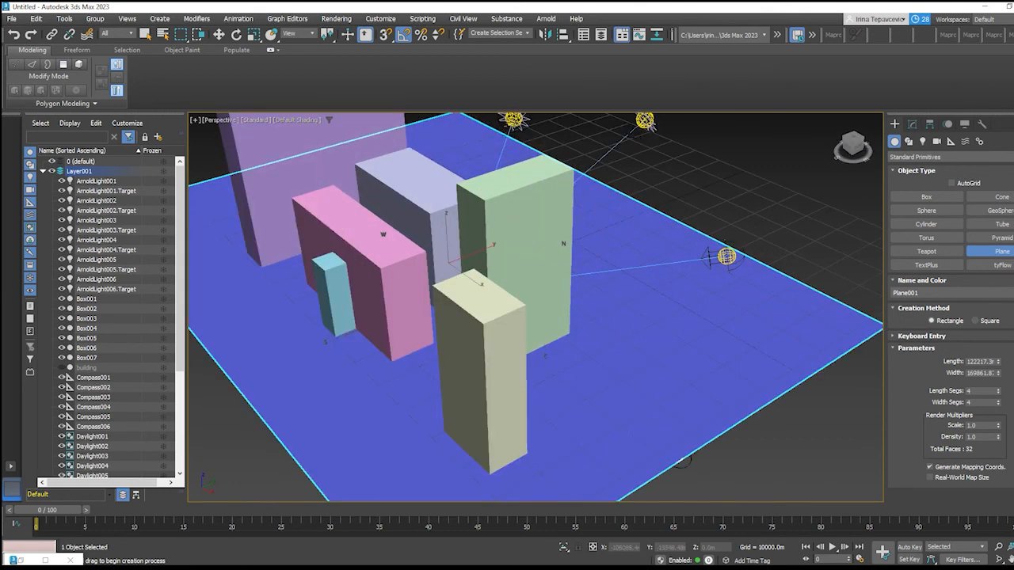
{"action": "left_click", "coordinate": [257, 121]}
{"action": "left_click", "coordinate": [275, 146]}
{"action": "scroll", "coordinate": [644, 267], "scroll_direction": "down", "scroll_amount": 3}
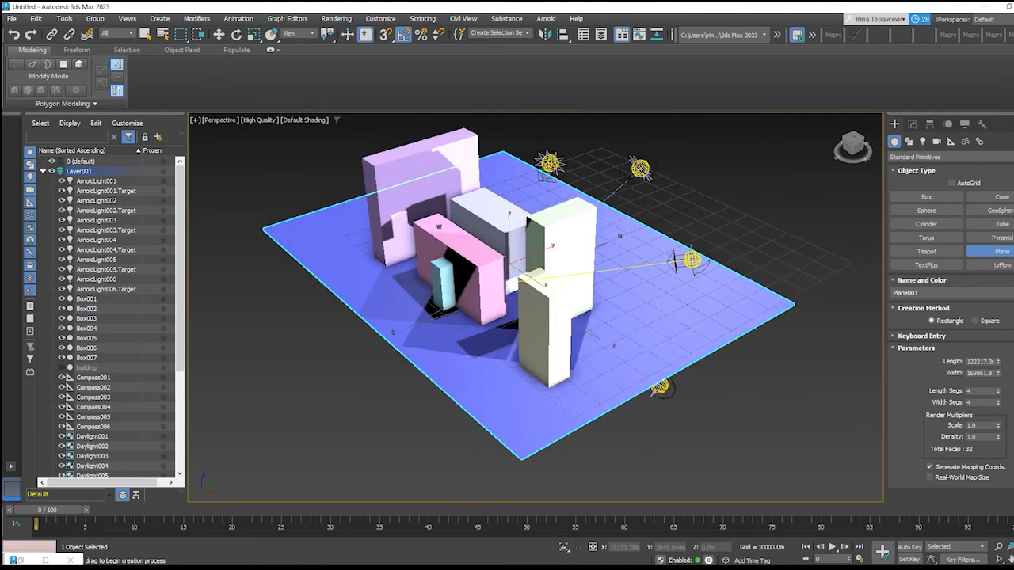
{"action": "scroll", "coordinate": [412, 166], "scroll_direction": "up", "scroll_amount": 3}
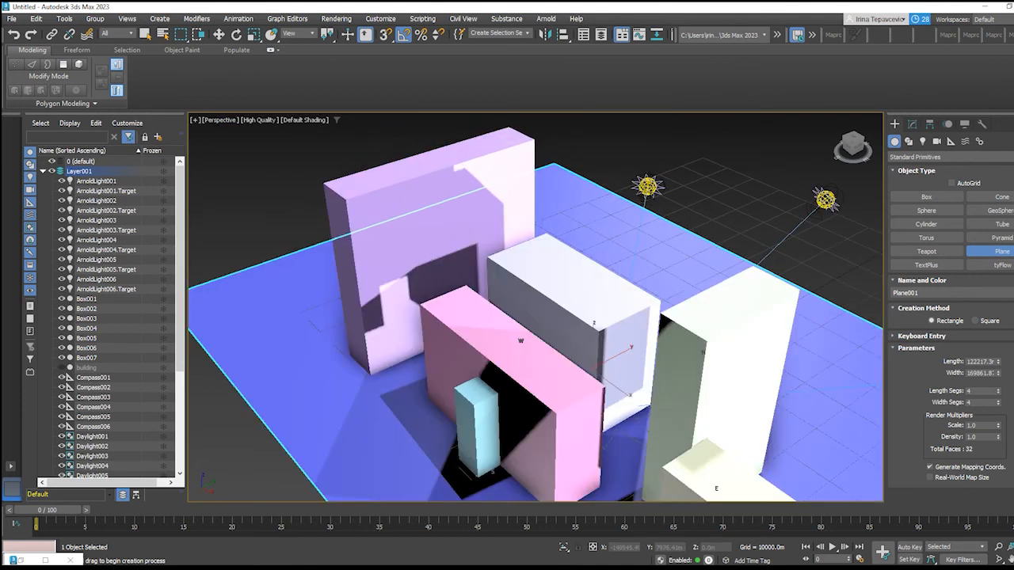
{"action": "scroll", "coordinate": [385, 154], "scroll_direction": "down", "scroll_amount": 4}
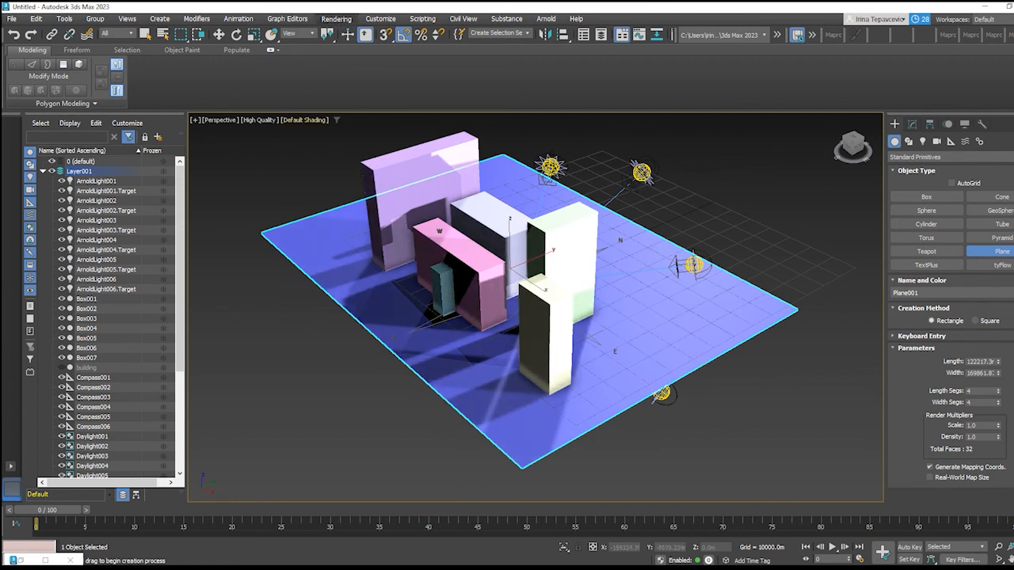
- Render the Perspective view of the boxes on the ground plane and show the whole rendered image
{"action": "left_click", "coordinate": [336, 18]}
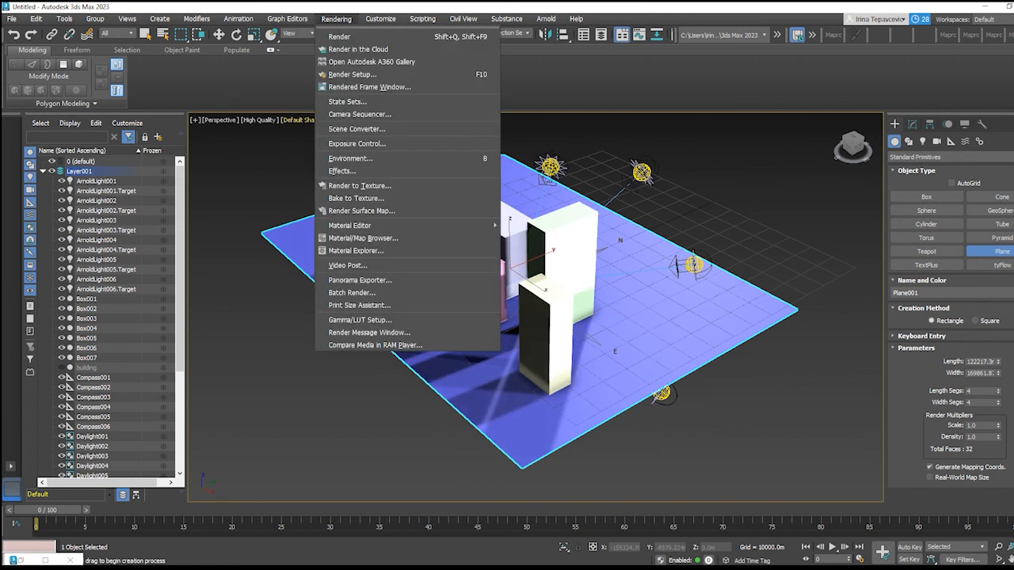
{"action": "left_click", "coordinate": [339, 37]}
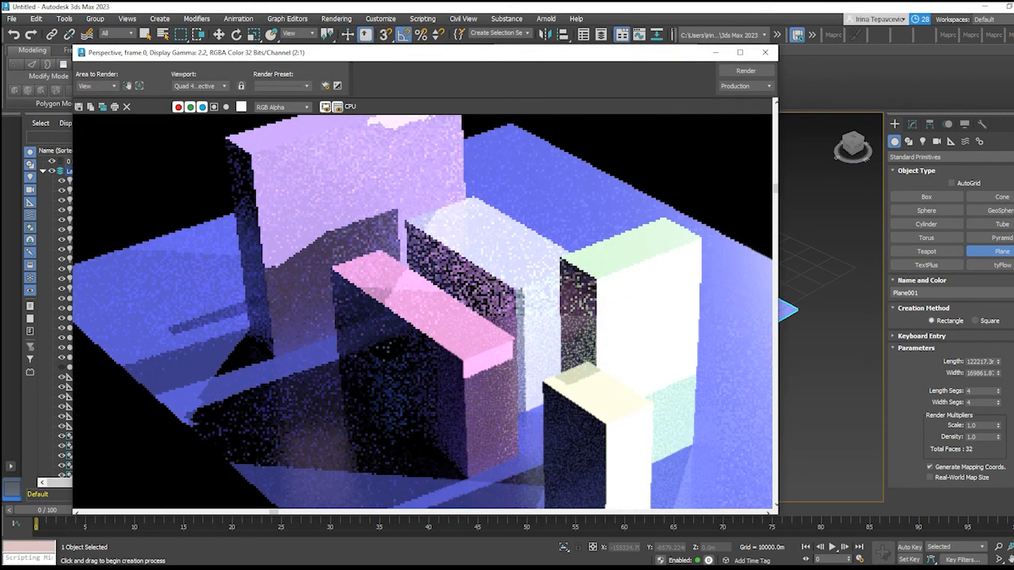
{"action": "scroll", "coordinate": [425, 315], "scroll_direction": "down", "scroll_amount": 1}
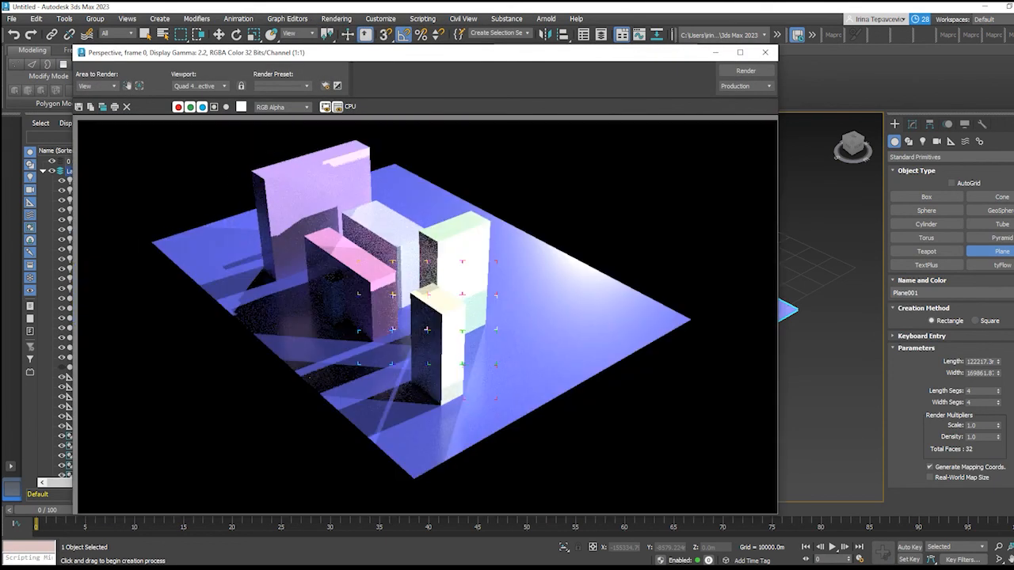